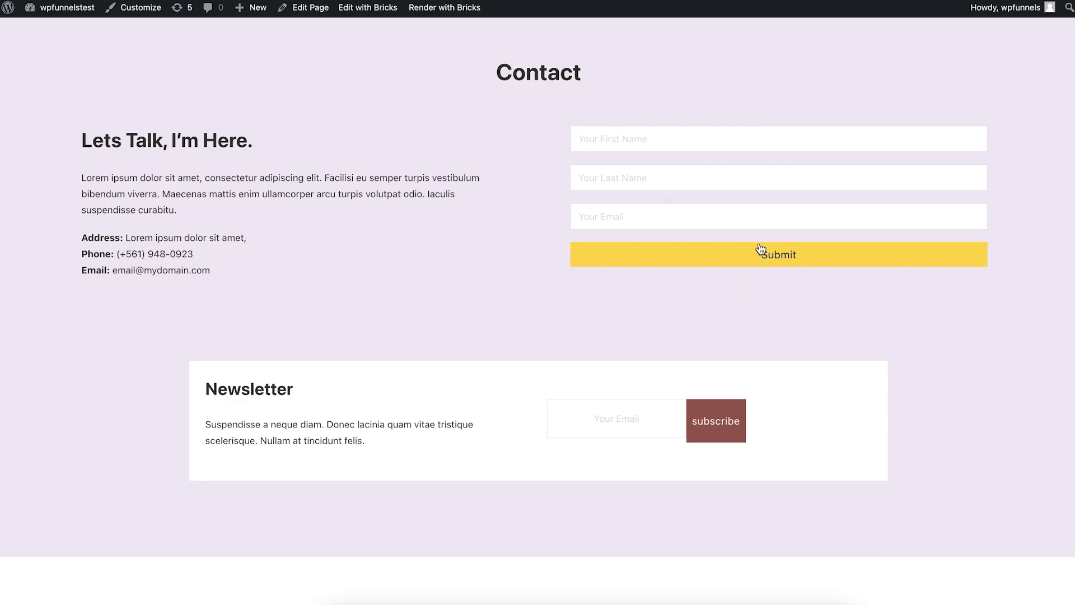
Launch the Bricks editor on the Contact page from the WordPress admin bar.
{"action": "left_click", "coordinate": [369, 8]}
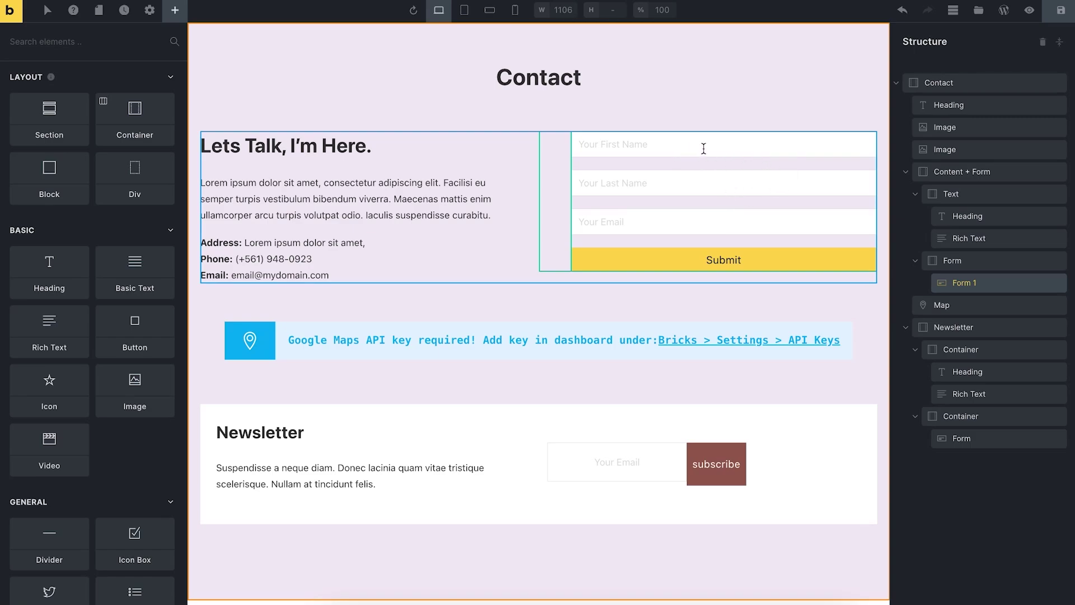
Change the contact form's title from 'Form 1' to 'Let's Get In Touch'.
{"action": "left_click", "coordinate": [744, 165]}
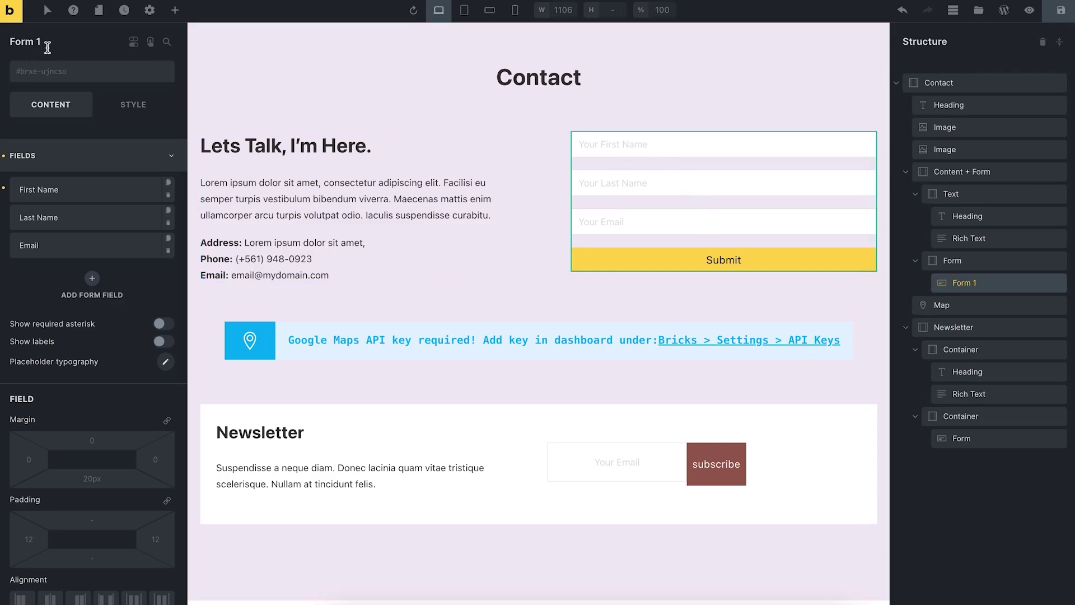
{"action": "double_click", "coordinate": [51, 43]}
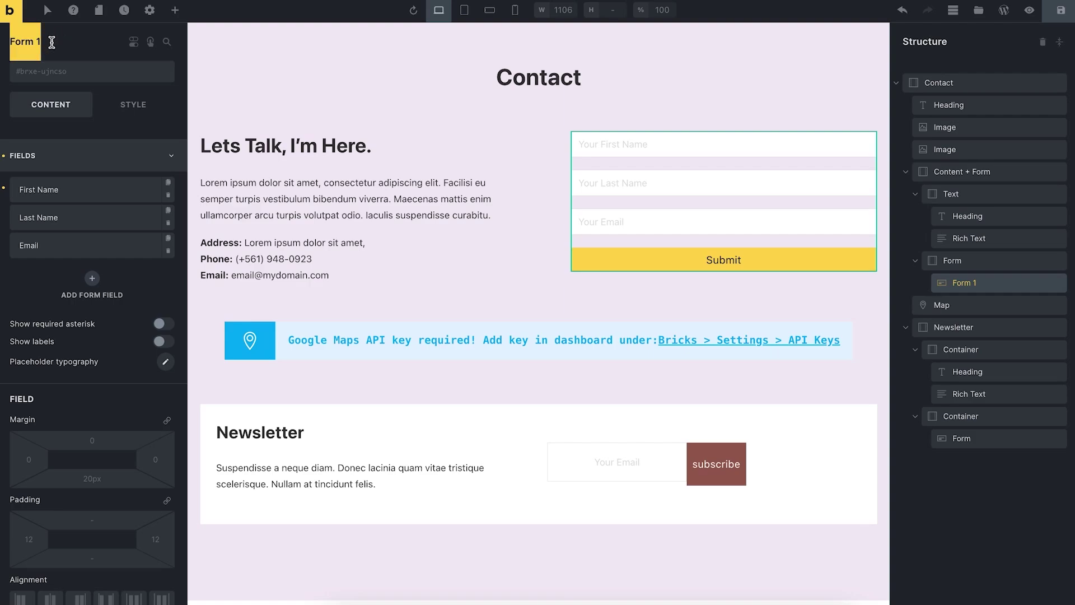
{"action": "type", "text": "Let"}
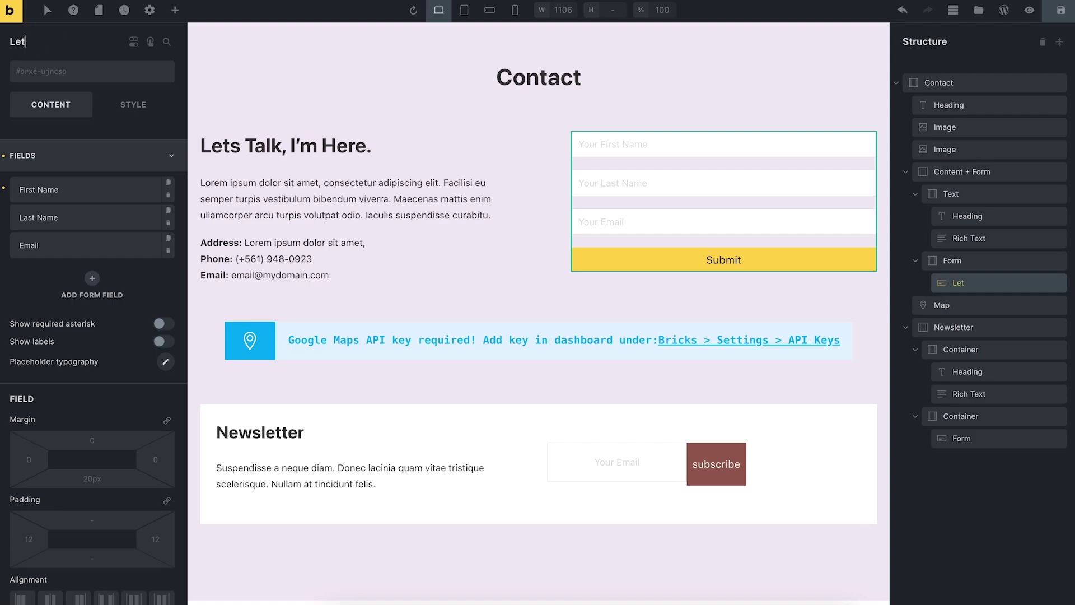
{"action": "type", "text": "'s Get In Touch"}
Replace the form's Email submit action with Custom and save the page.
{"action": "scroll", "coordinate": [114, 307], "scroll_direction": "down", "scroll_amount": 5}
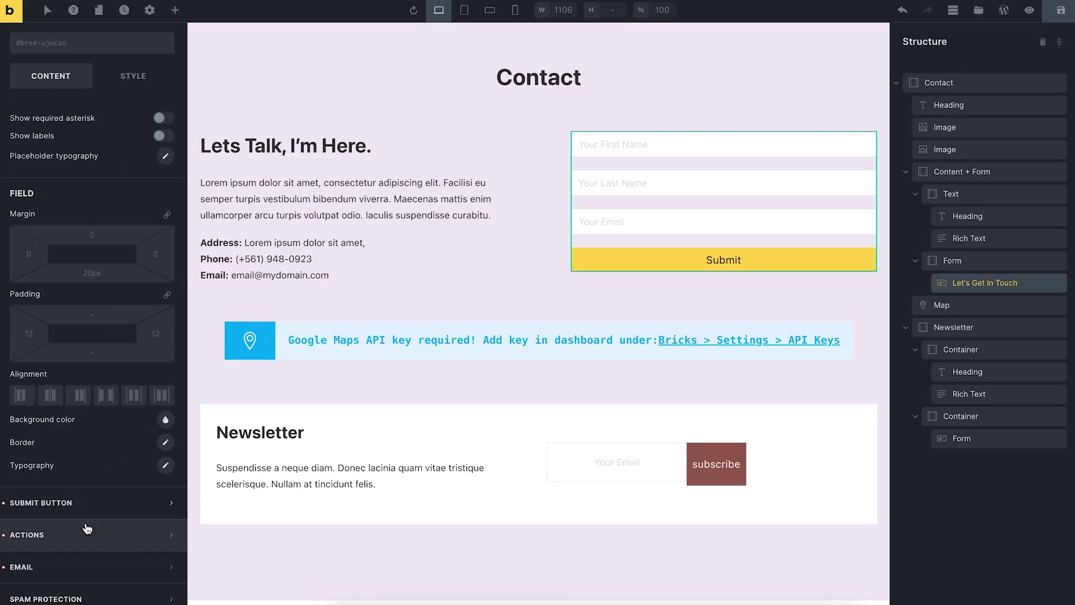
{"action": "left_click", "coordinate": [72, 542]}
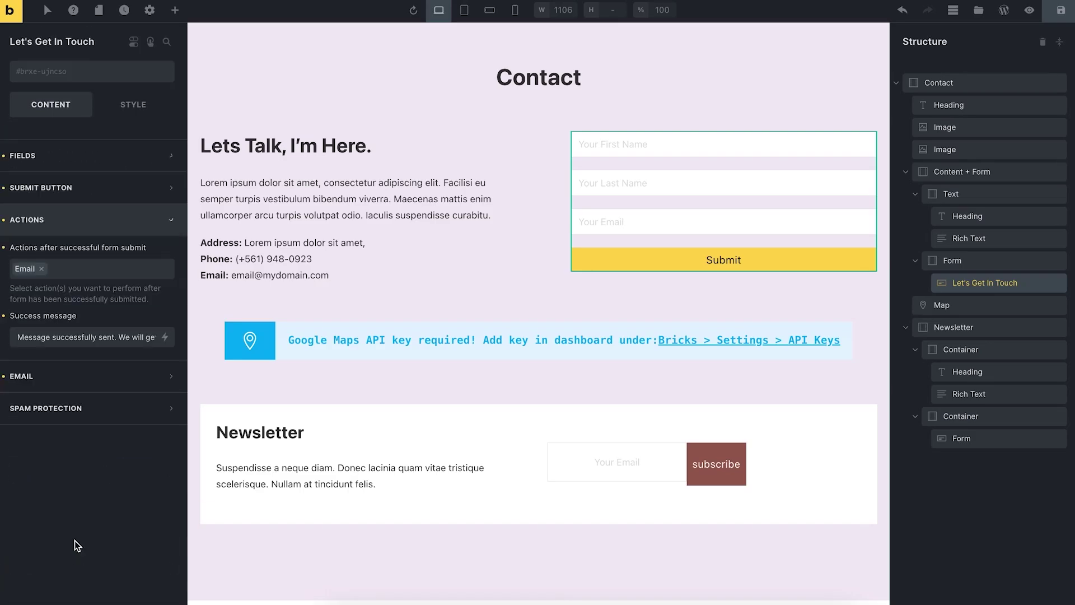
{"action": "left_click", "coordinate": [41, 269]}
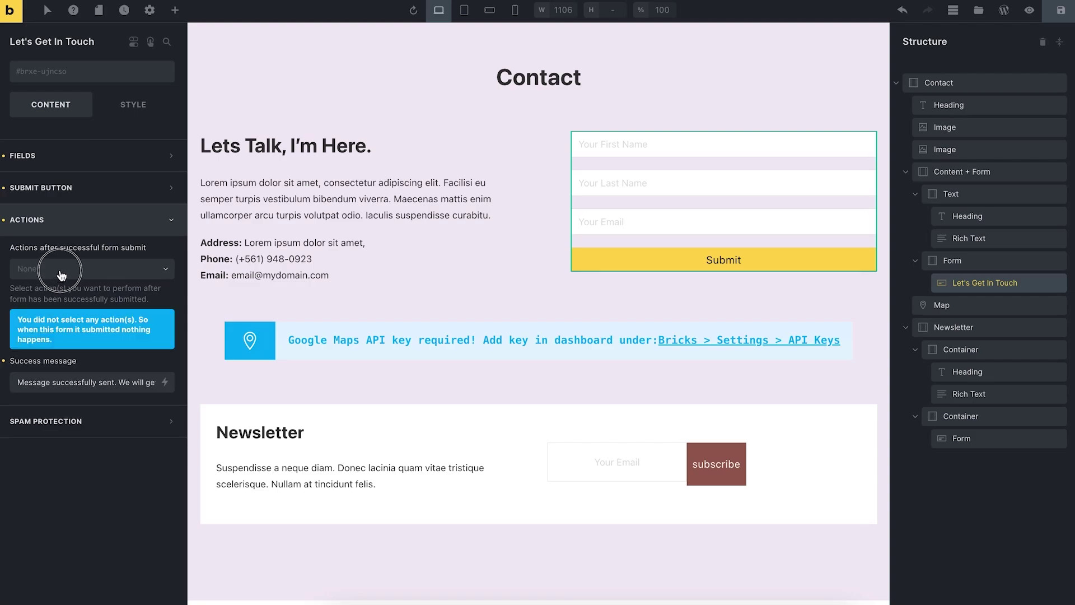
{"action": "left_click", "coordinate": [61, 275]}
{"action": "left_click", "coordinate": [53, 290]}
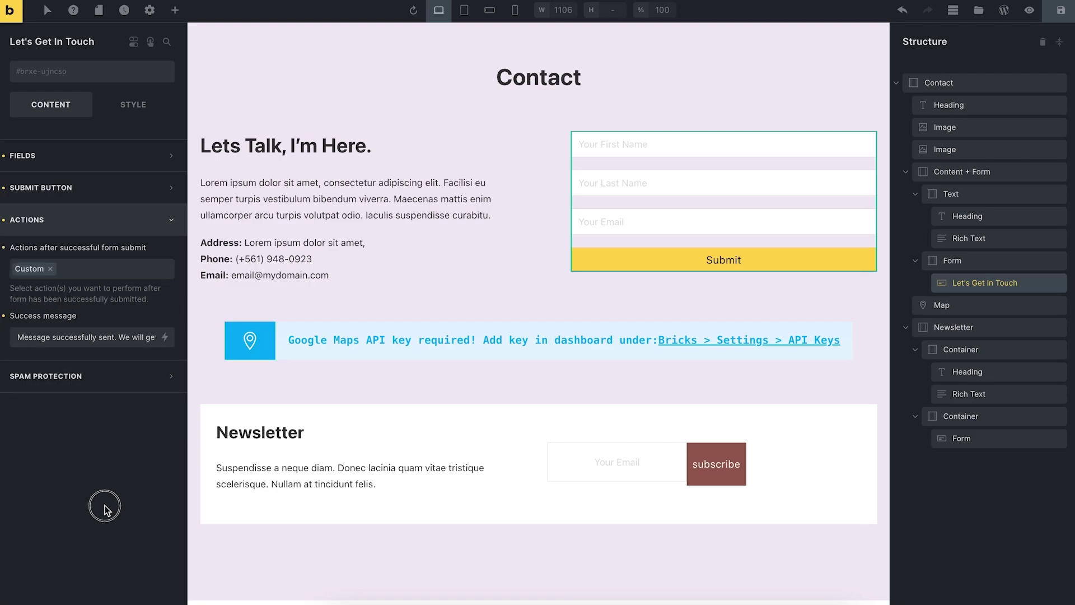
{"action": "left_click", "coordinate": [1061, 10]}
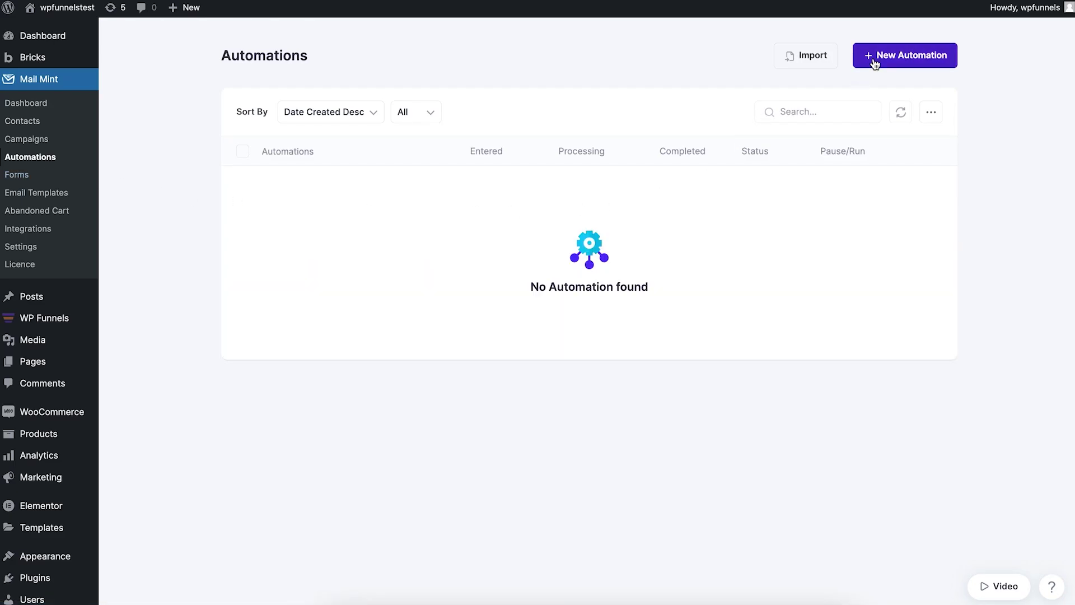
Create a blank new automation and title it 'Bricks automation'.
{"action": "left_click", "coordinate": [871, 55]}
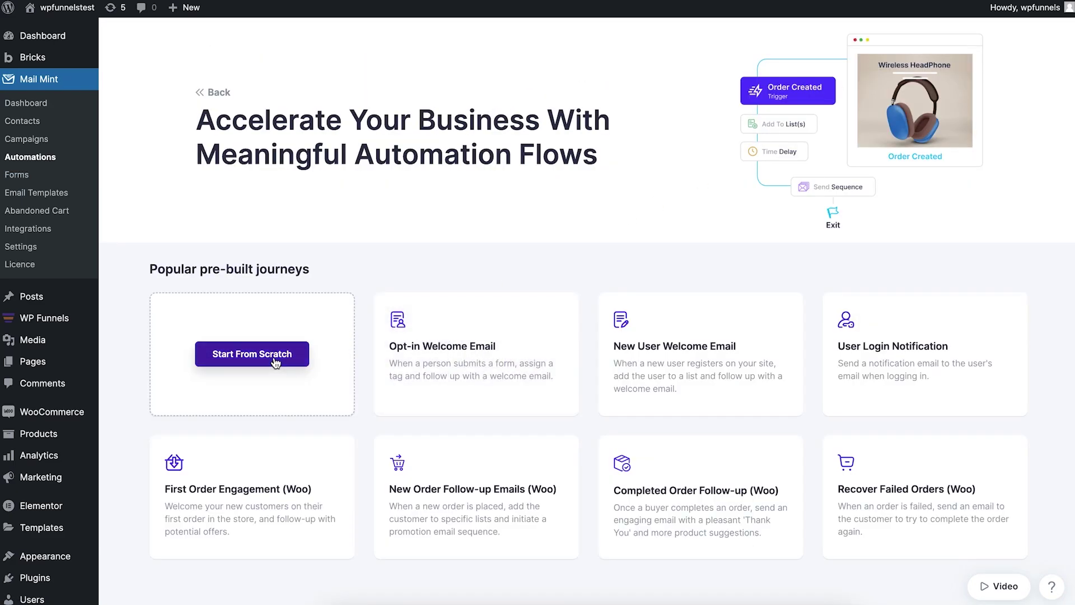
{"action": "left_click", "coordinate": [275, 363]}
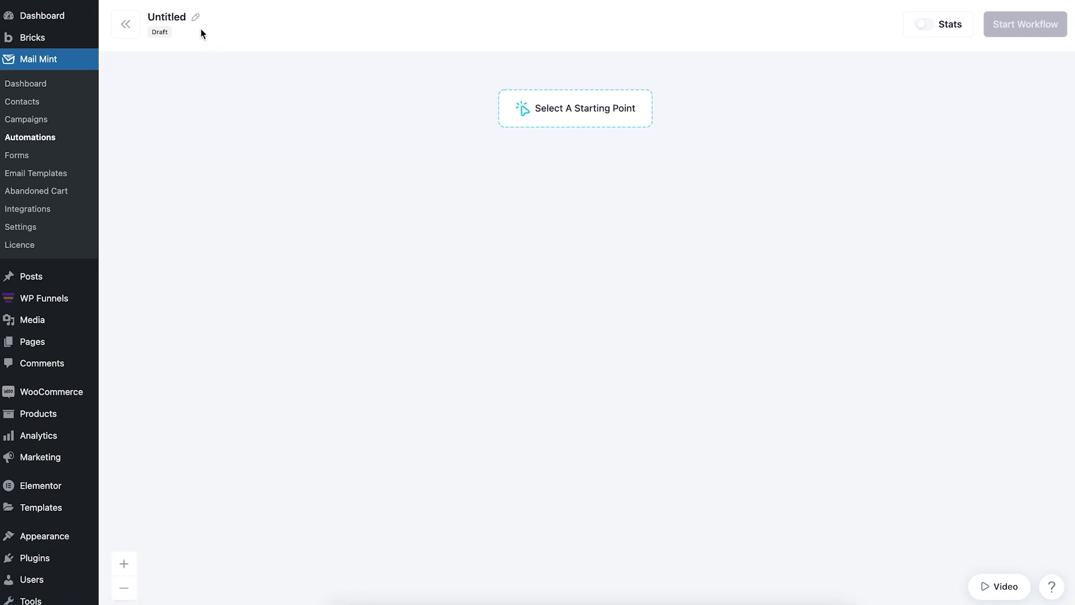
{"action": "left_click", "coordinate": [197, 22]}
{"action": "double_click", "coordinate": [195, 22]}
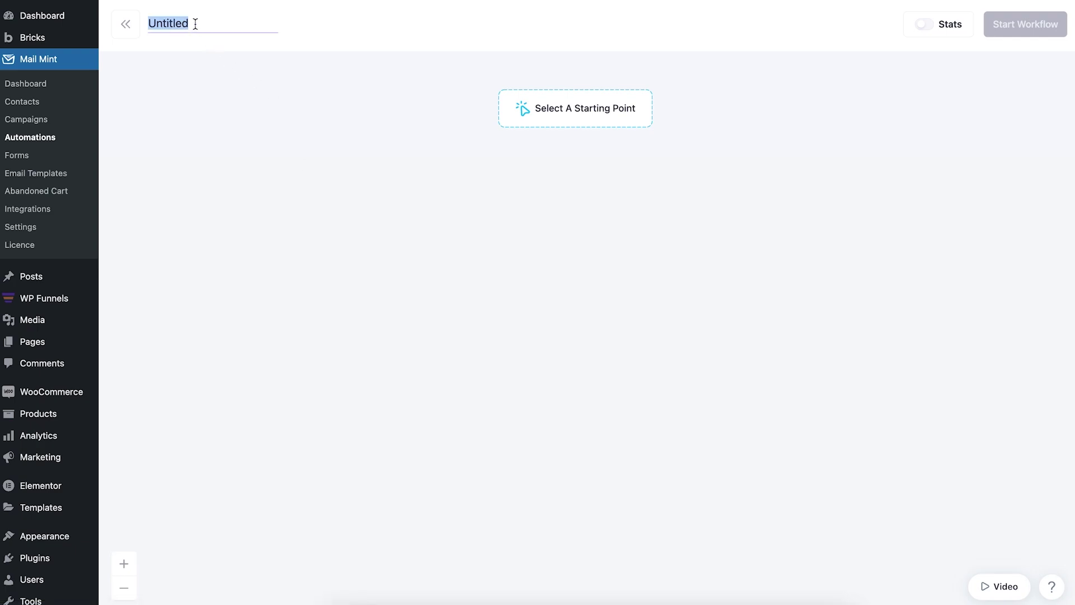
{"action": "type", "text": "Bricks automation"}
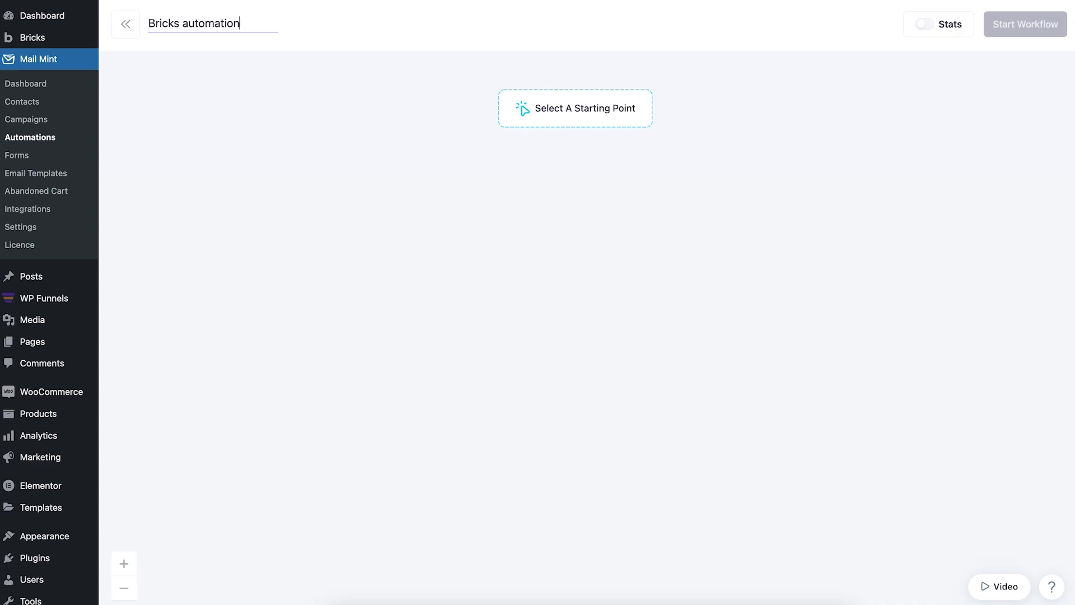
{"action": "left_click", "coordinate": [485, 200]}
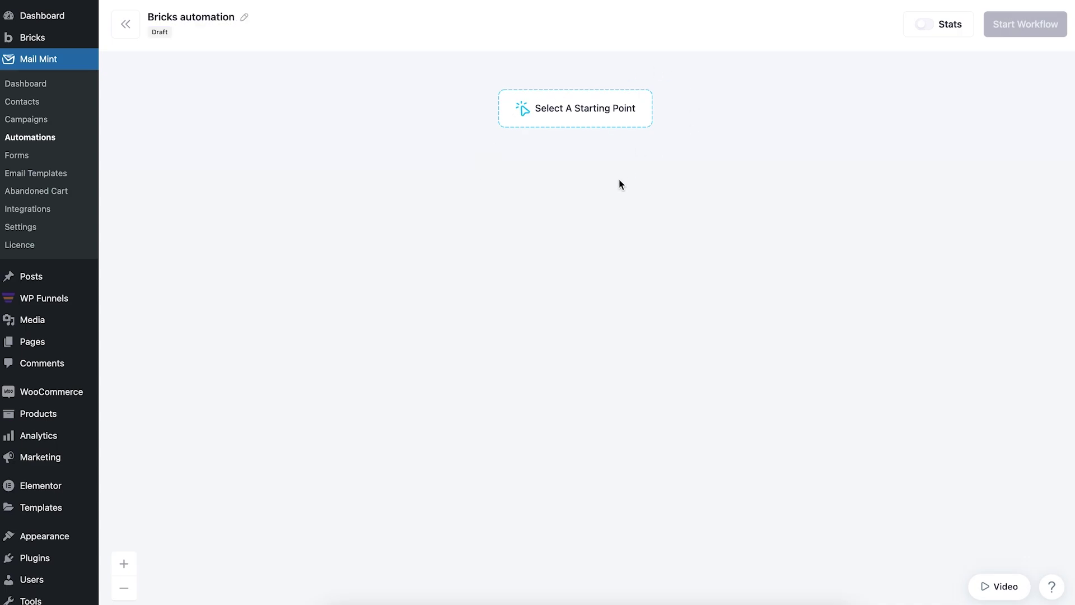
Choose the Bricks 'After Form Submission' trigger as the automation's starting point.
{"action": "left_click", "coordinate": [582, 114]}
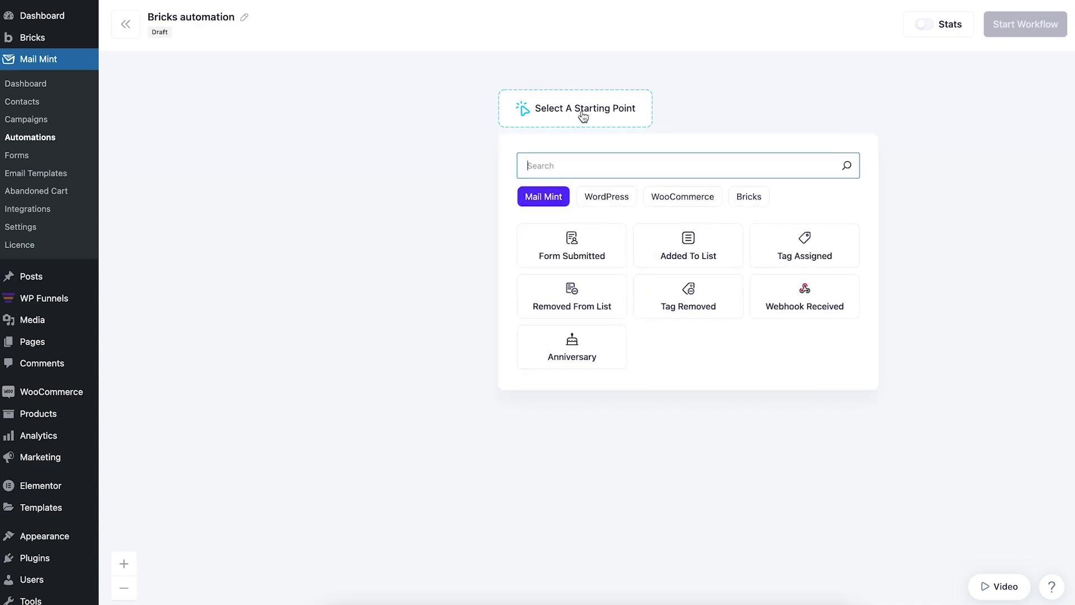
{"action": "left_click", "coordinate": [758, 201]}
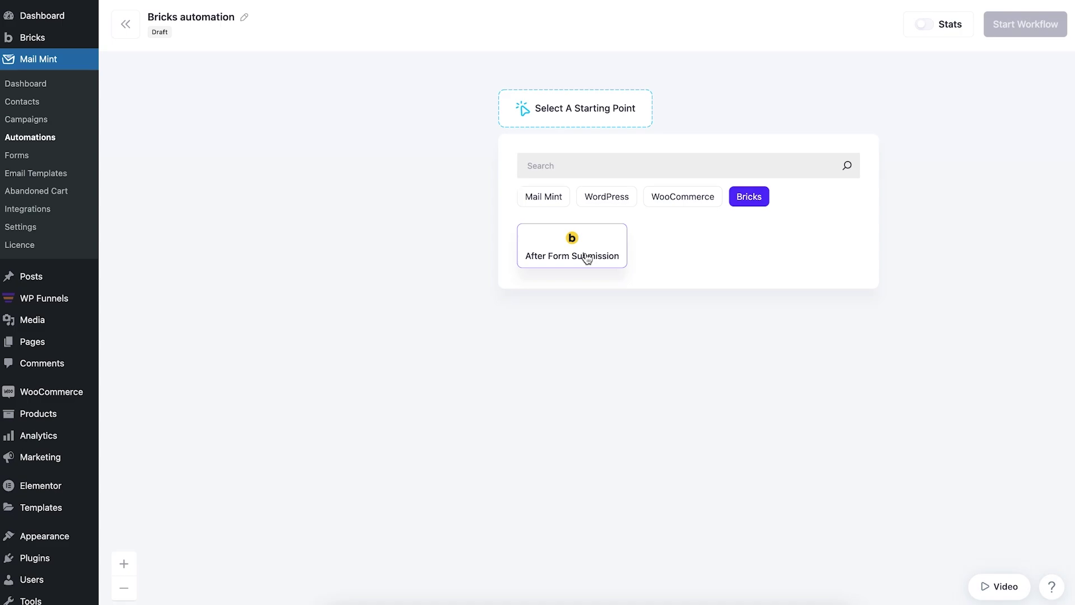
{"action": "left_click", "coordinate": [598, 245]}
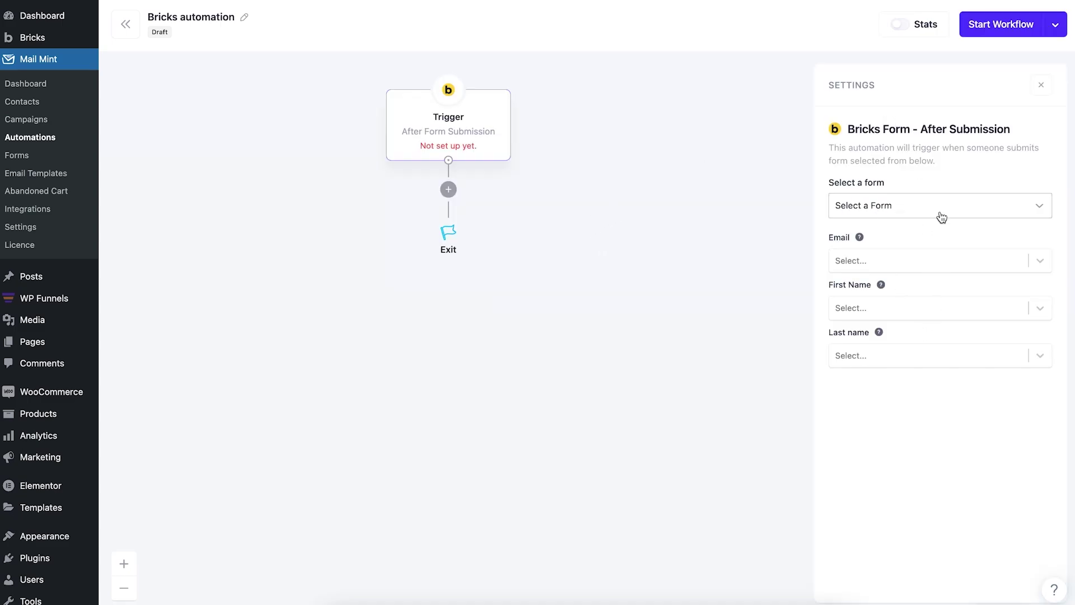
Select the 'Let's Get In Touch' form and map its Email, First Name and Last Name fields.
{"action": "left_click", "coordinate": [875, 208]}
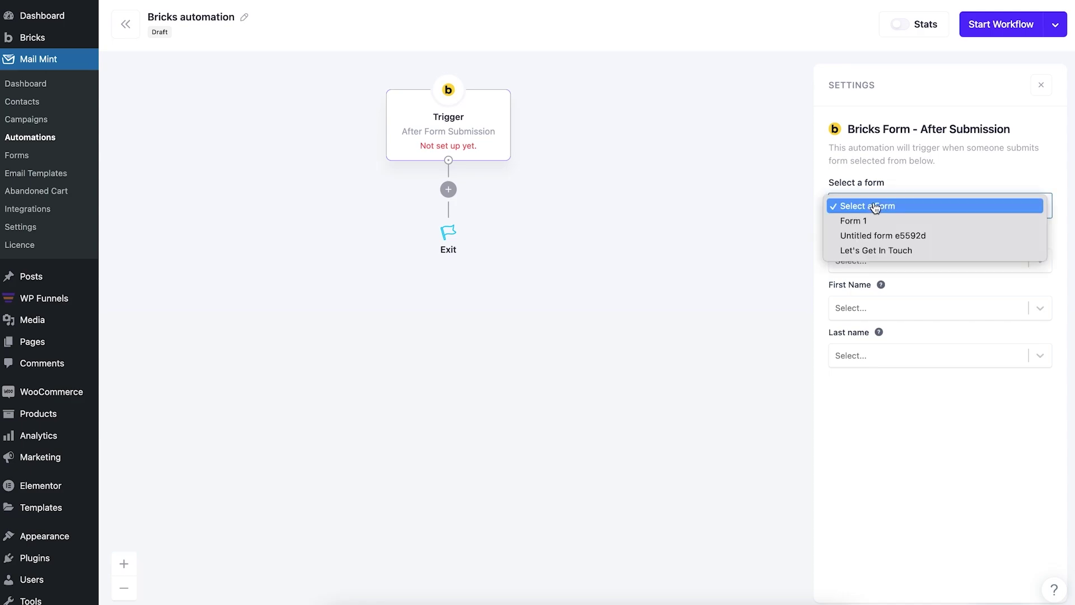
{"action": "left_click", "coordinate": [908, 253]}
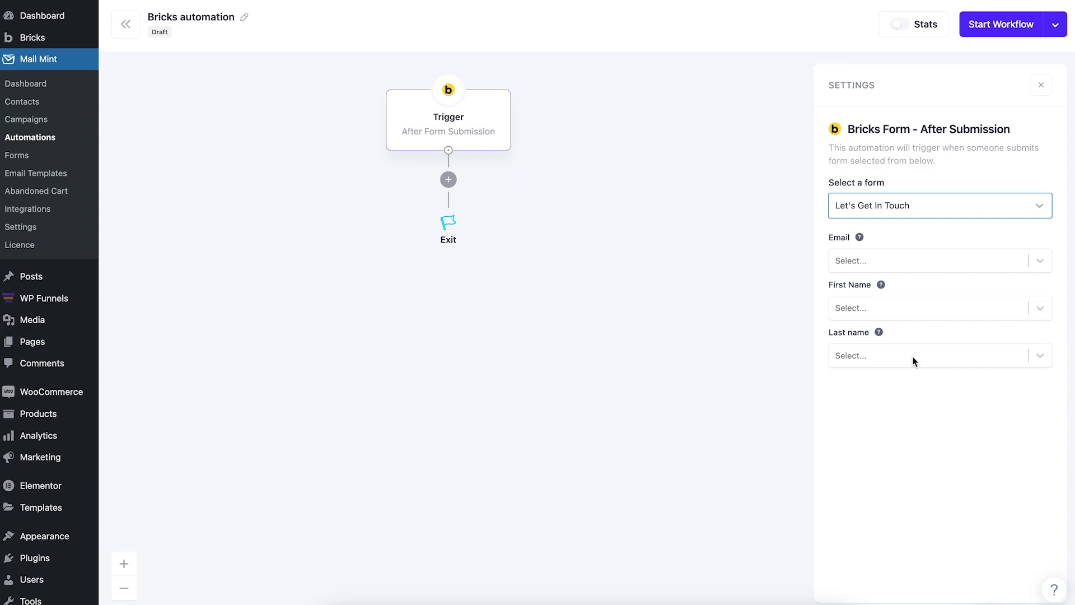
{"action": "left_click", "coordinate": [876, 260]}
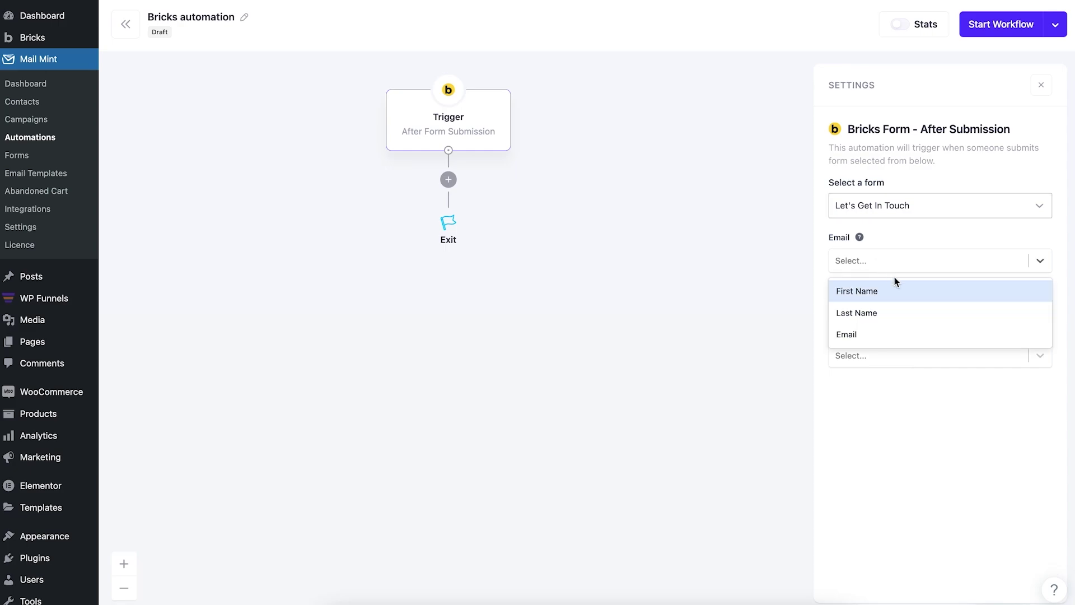
{"action": "left_click", "coordinate": [902, 334]}
{"action": "left_click", "coordinate": [920, 308]}
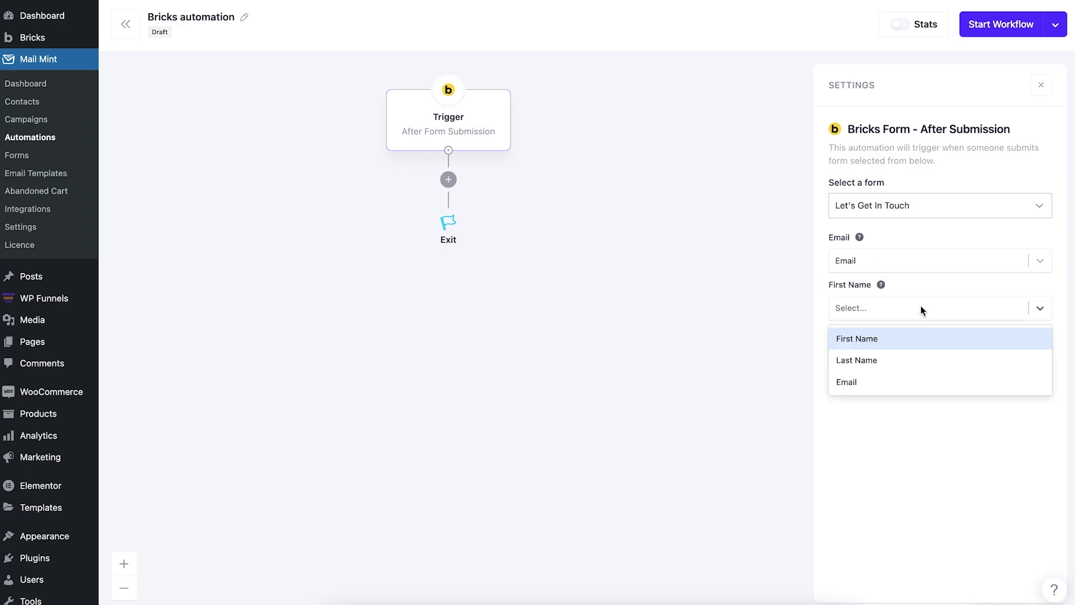
{"action": "left_click", "coordinate": [902, 337]}
{"action": "left_click", "coordinate": [905, 363]}
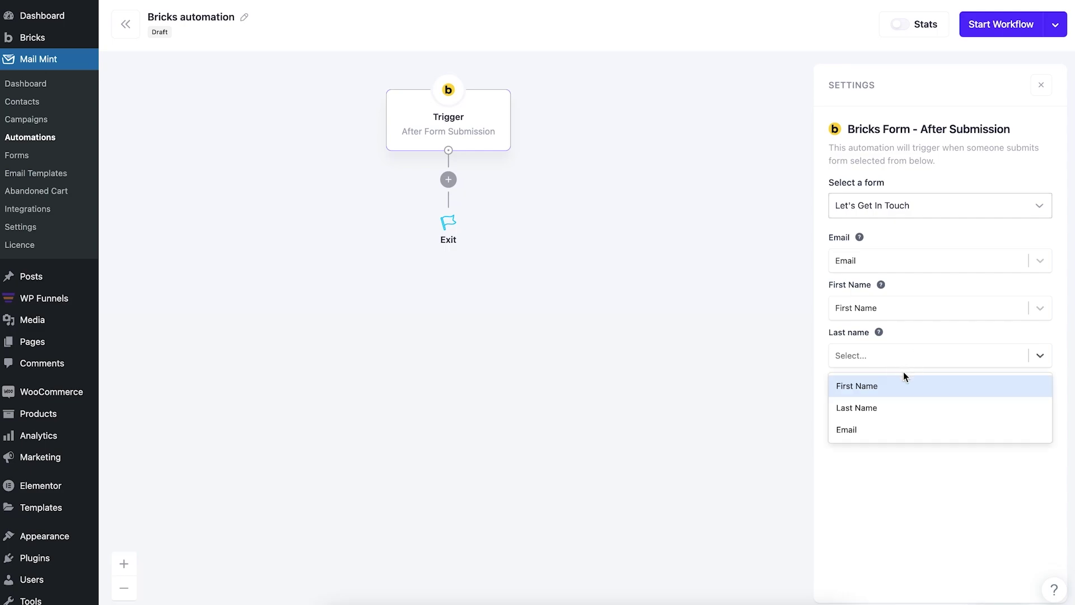
{"action": "left_click", "coordinate": [895, 406]}
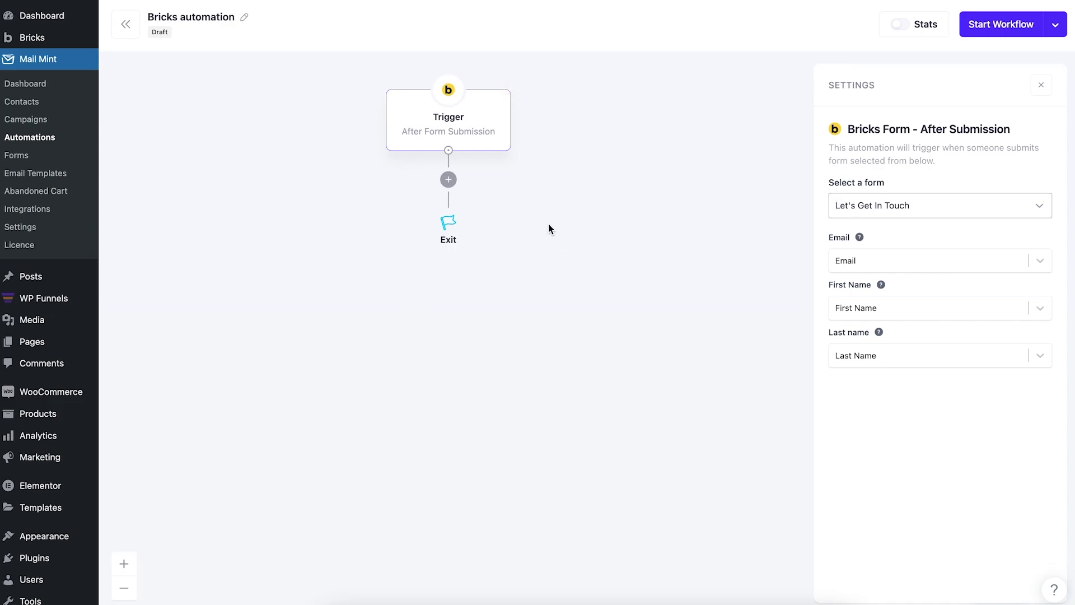
Add a Create Contact step after the trigger with contact status Subscribed.
{"action": "left_click", "coordinate": [448, 179]}
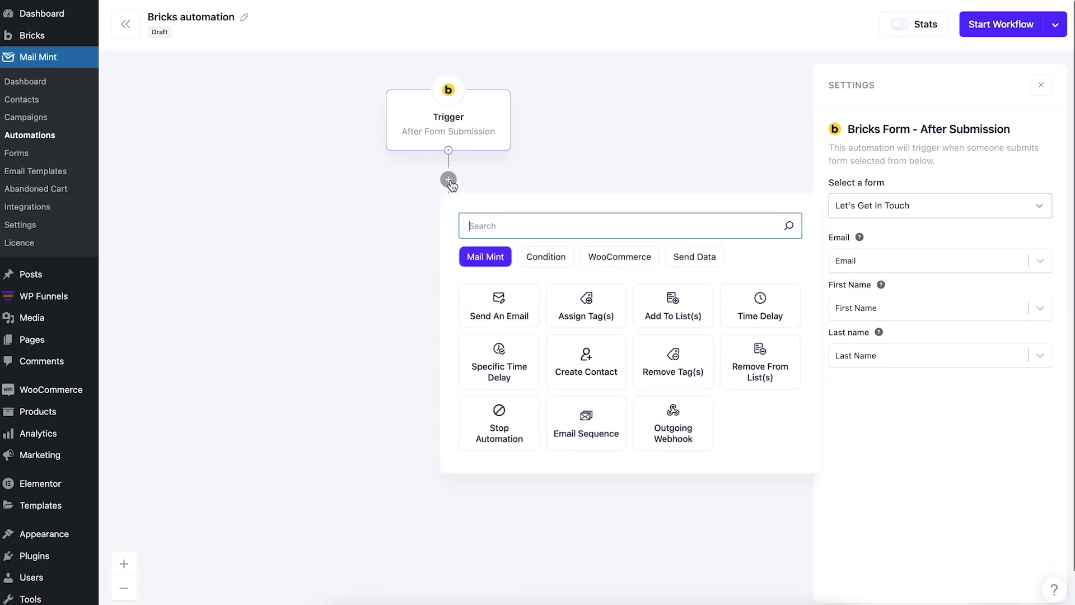
{"action": "left_click", "coordinate": [587, 358]}
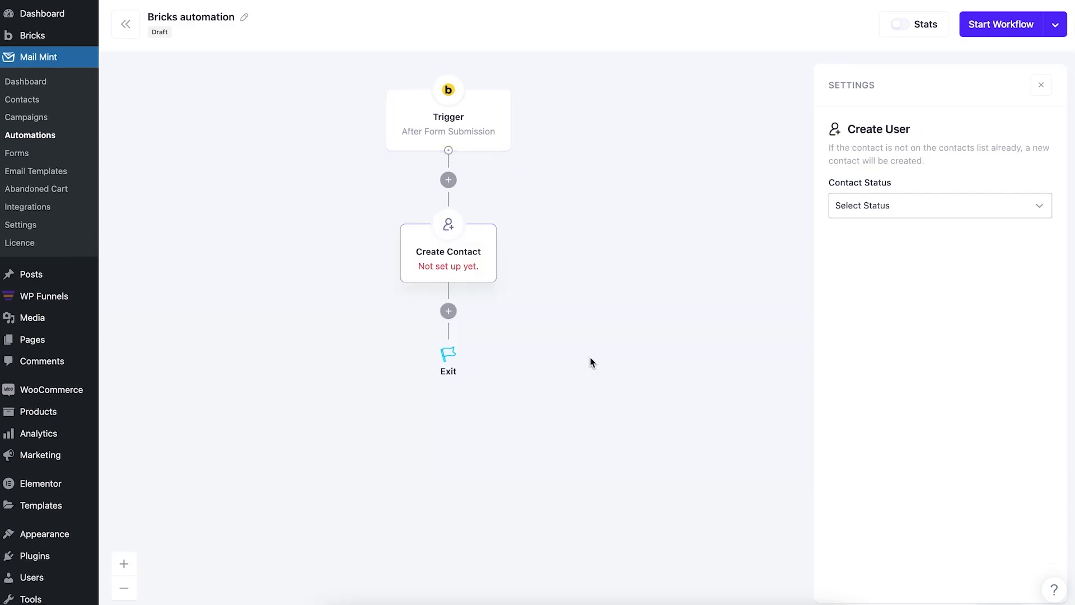
{"action": "left_click", "coordinate": [890, 207]}
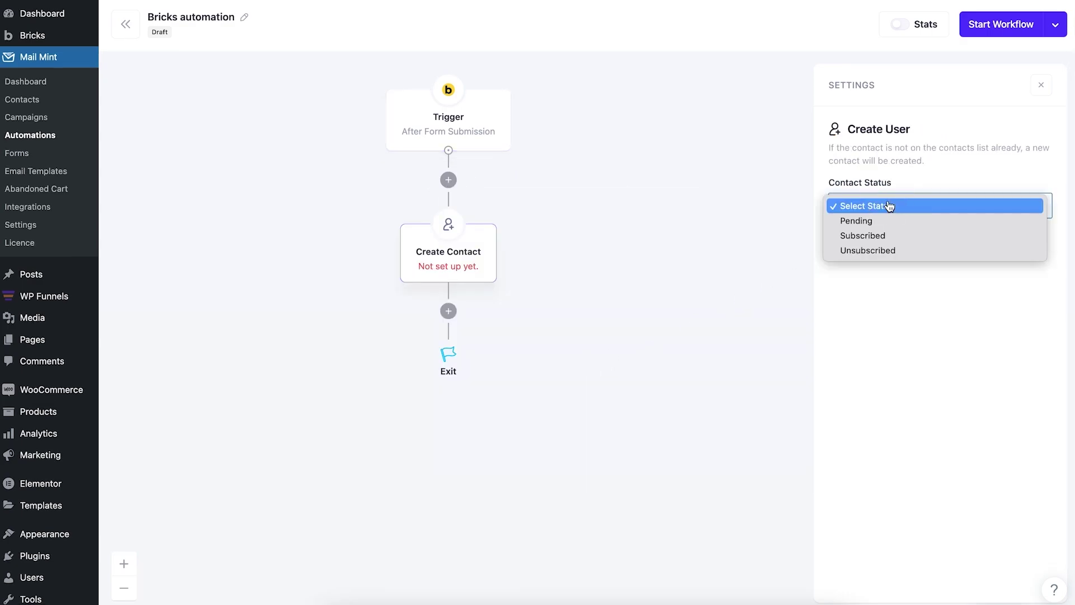
{"action": "left_click", "coordinate": [907, 235]}
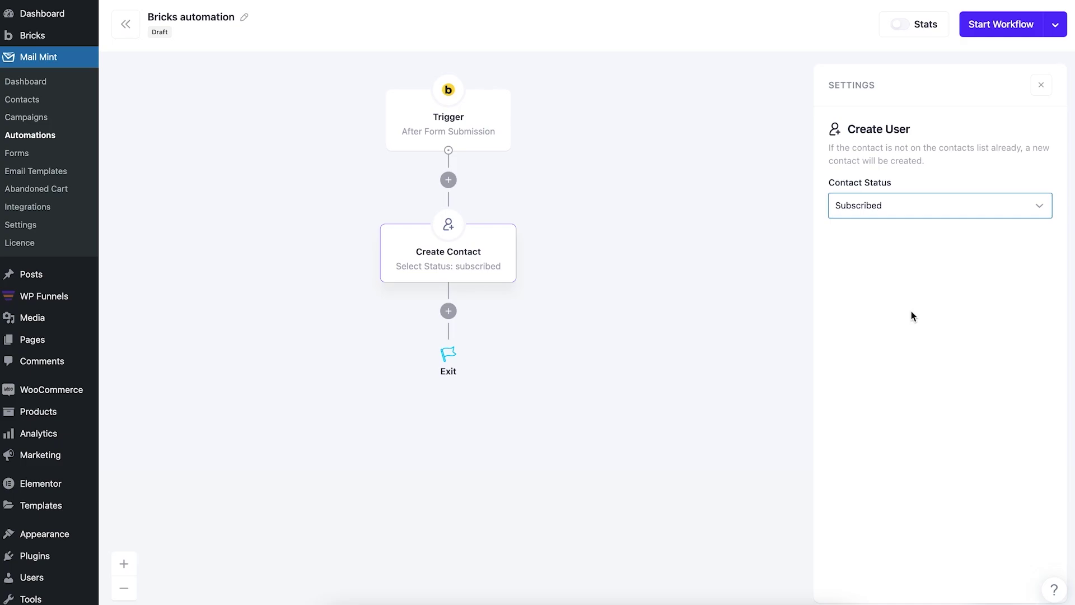
{"action": "mouse_move", "coordinate": [475, 266]}
Add an Add To List(s) step that puts contacts on the 'bricks' list.
{"action": "left_click", "coordinate": [450, 316]}
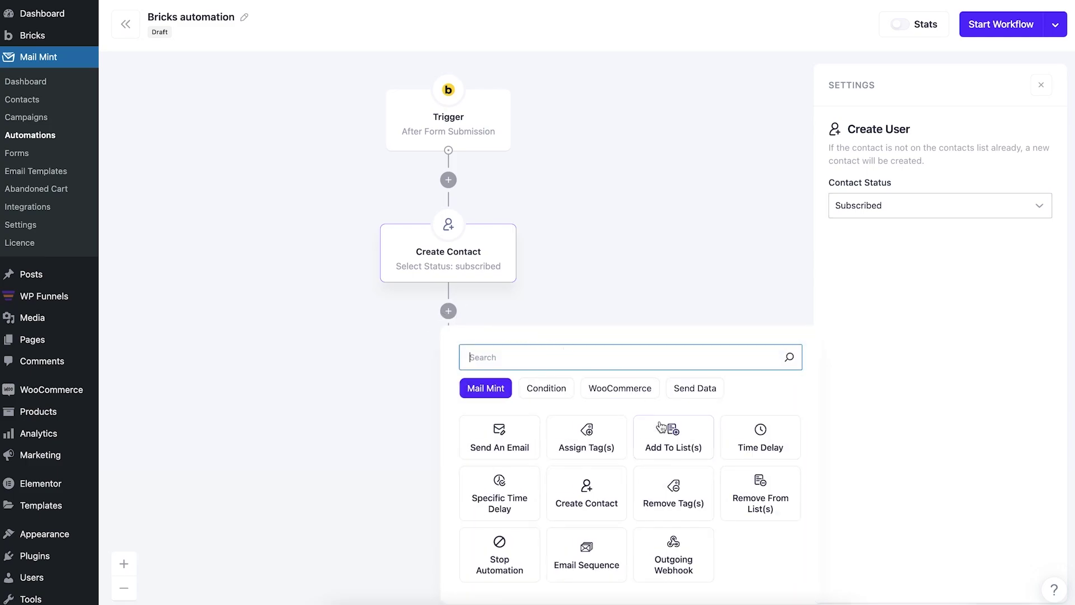
{"action": "left_click", "coordinate": [663, 429]}
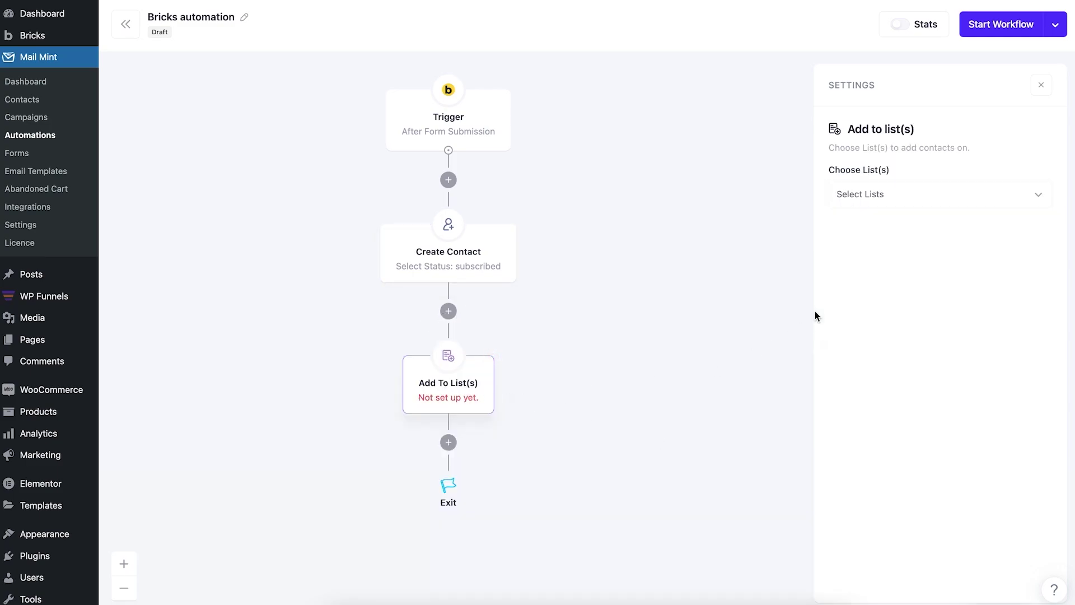
{"action": "left_click", "coordinate": [866, 200]}
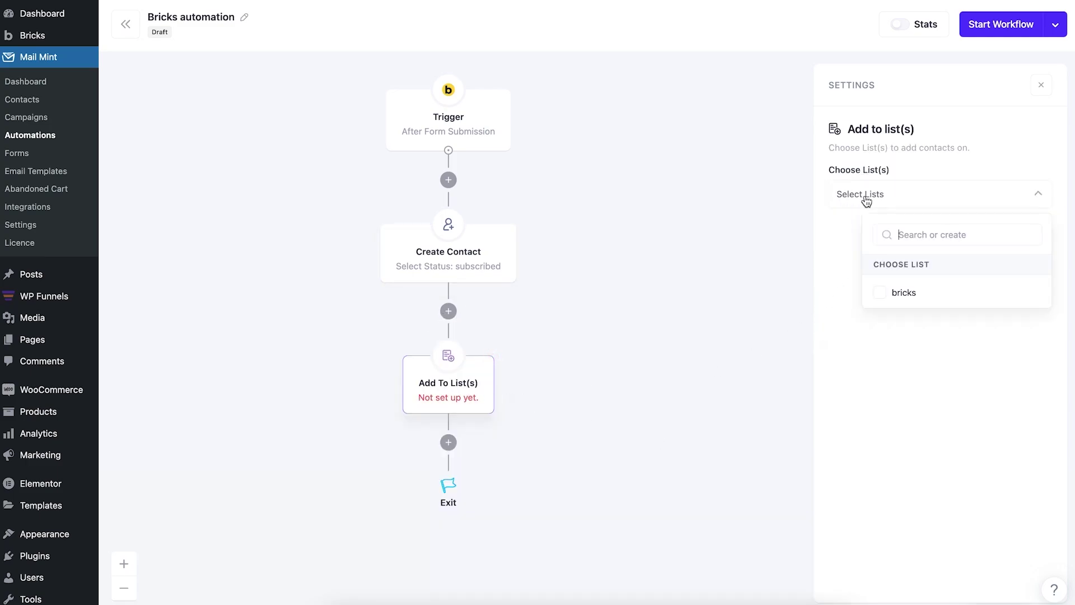
{"action": "left_click", "coordinate": [880, 295]}
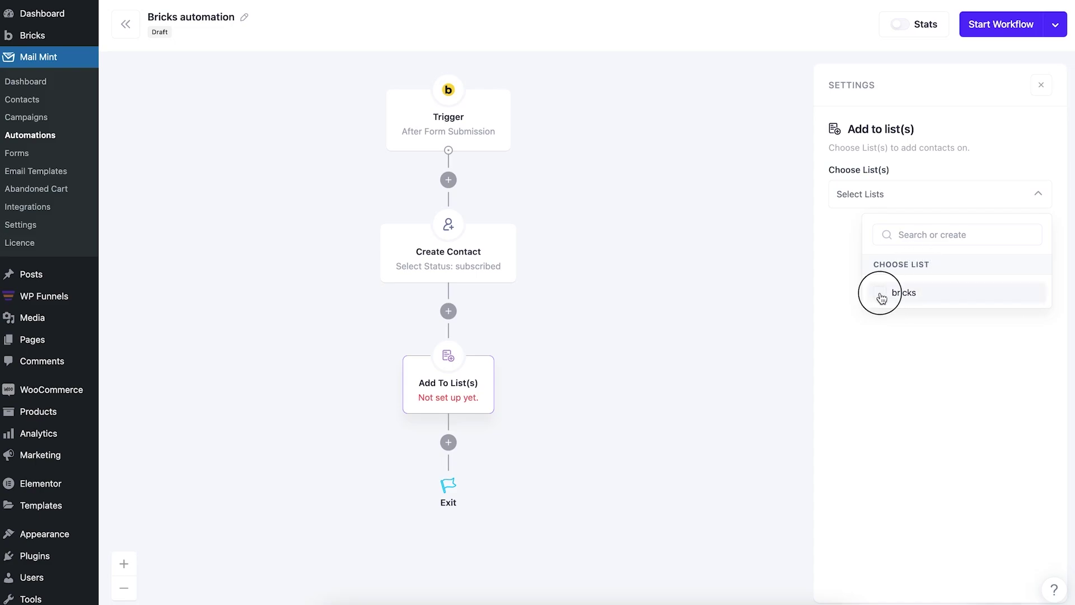
{"action": "left_click", "coordinate": [869, 436]}
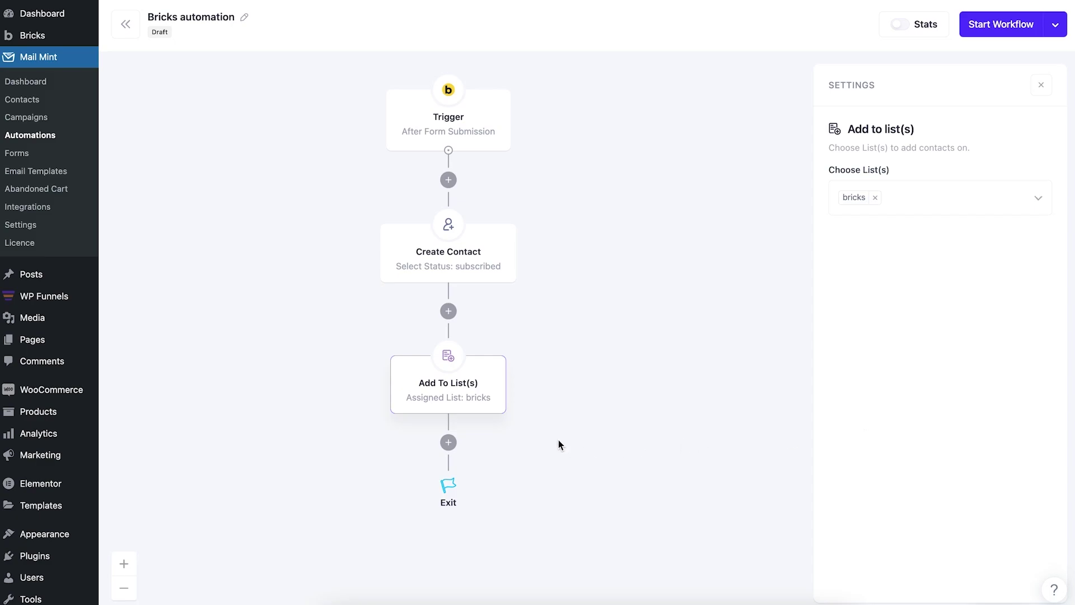
Insert a 1-minute Time Delay step after the list step.
{"action": "left_click", "coordinate": [448, 442]}
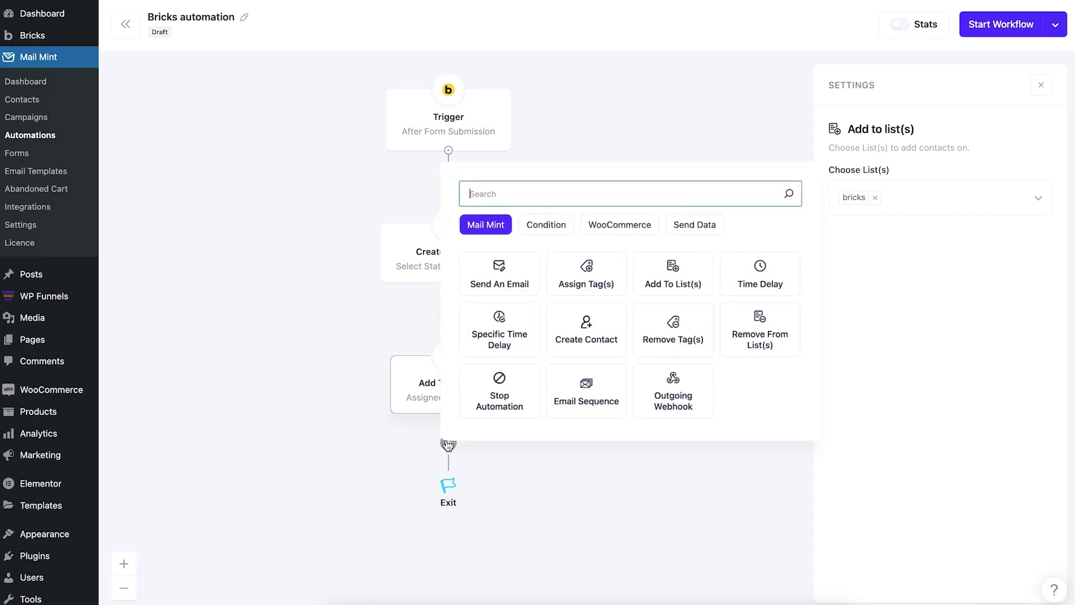
{"action": "left_click", "coordinate": [743, 277]}
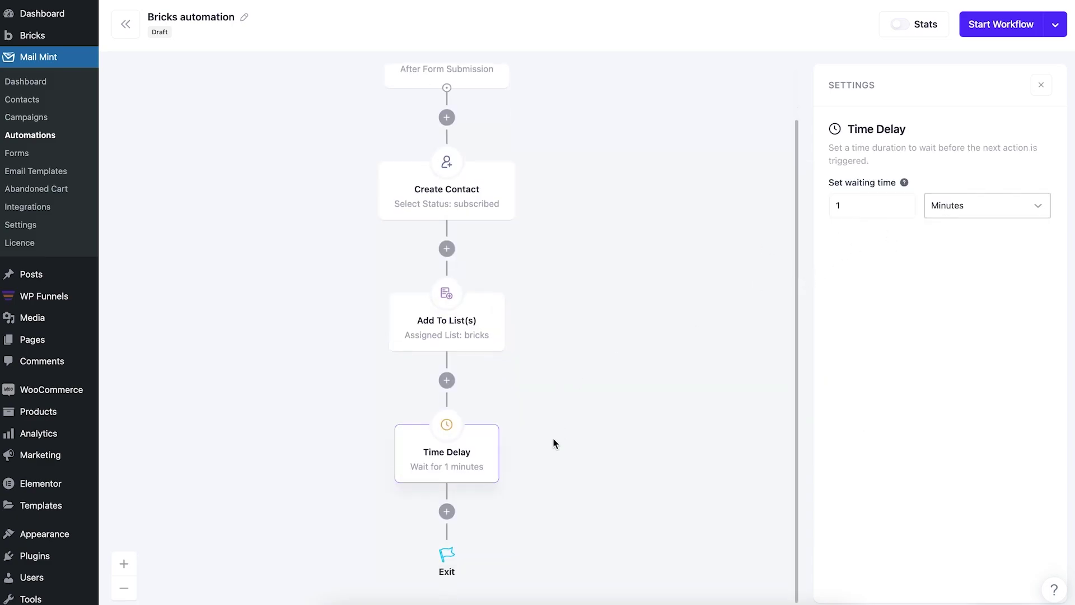
{"action": "left_click", "coordinate": [446, 511]}
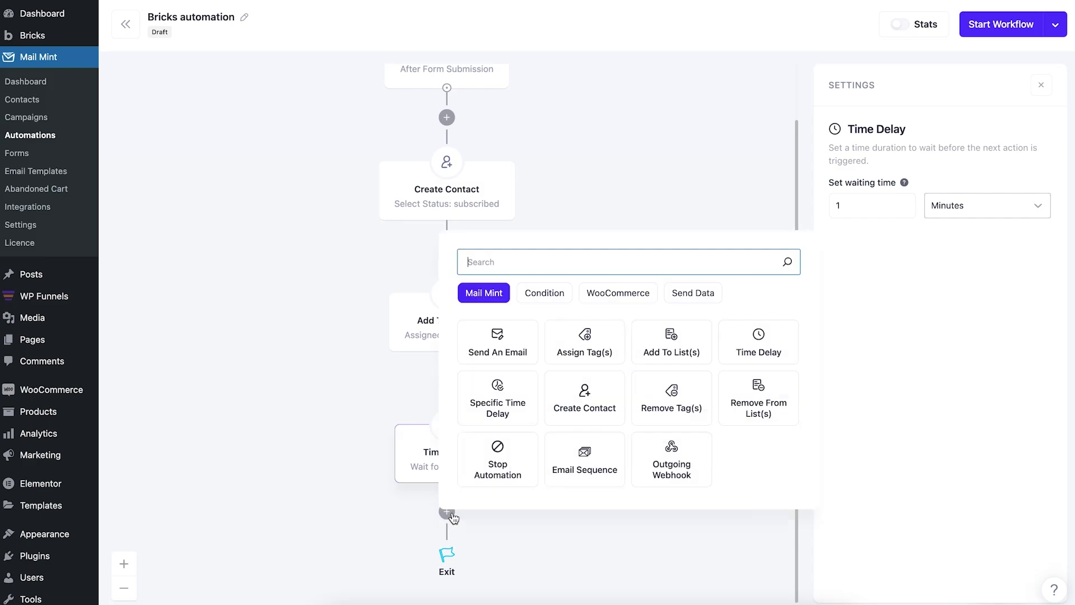
Add a Send An Email step ('Welcome email from mint') after the delay and start the workflow.
{"action": "left_click", "coordinate": [509, 340]}
{"action": "scroll", "coordinate": [924, 301], "scroll_direction": "down", "scroll_amount": 2}
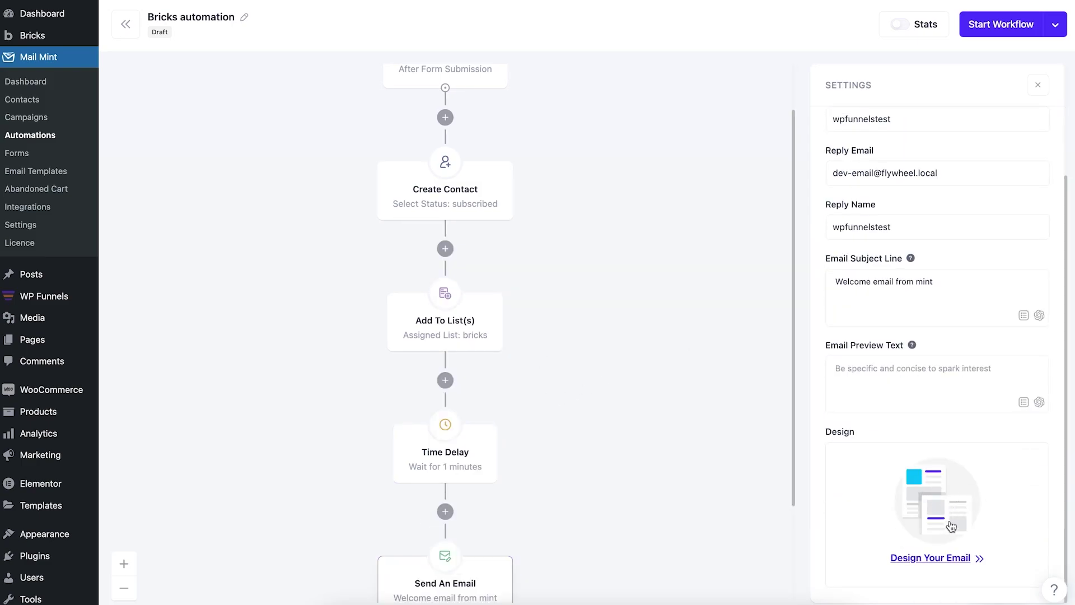
{"action": "scroll", "coordinate": [896, 392], "scroll_direction": "up", "scroll_amount": 2}
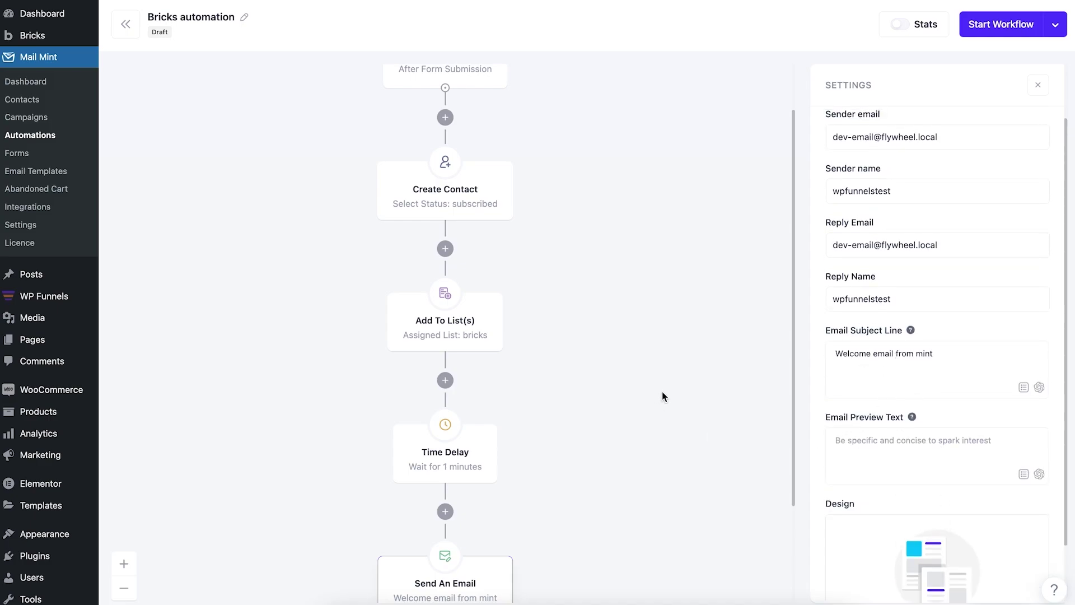
{"action": "scroll", "coordinate": [662, 391], "scroll_direction": "down", "scroll_amount": 2}
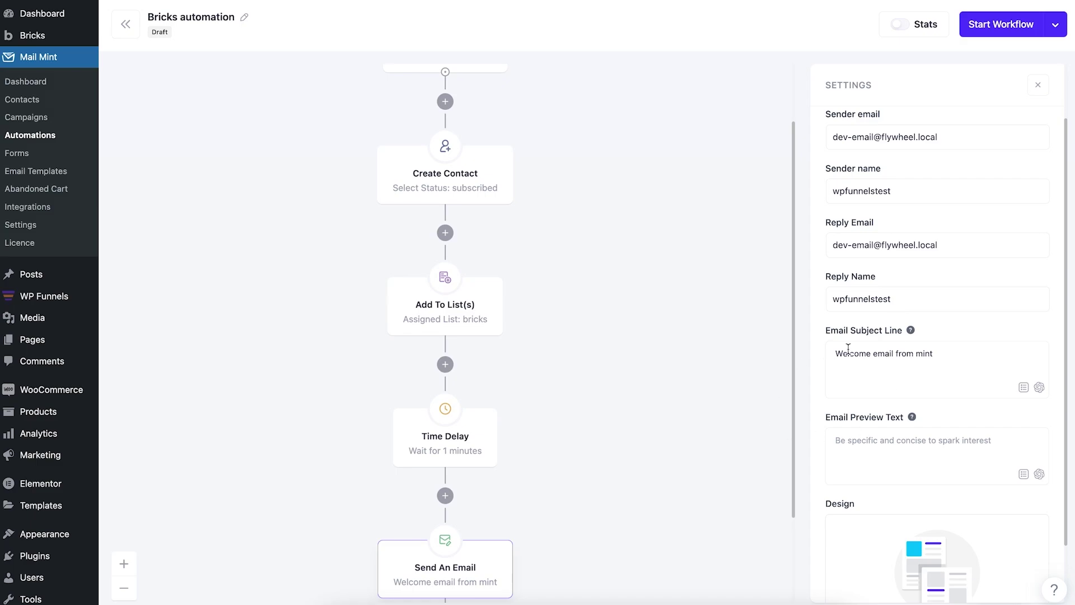
{"action": "scroll", "coordinate": [885, 413], "scroll_direction": "down", "scroll_amount": 2}
{"action": "scroll", "coordinate": [624, 351], "scroll_direction": "up", "scroll_amount": 1}
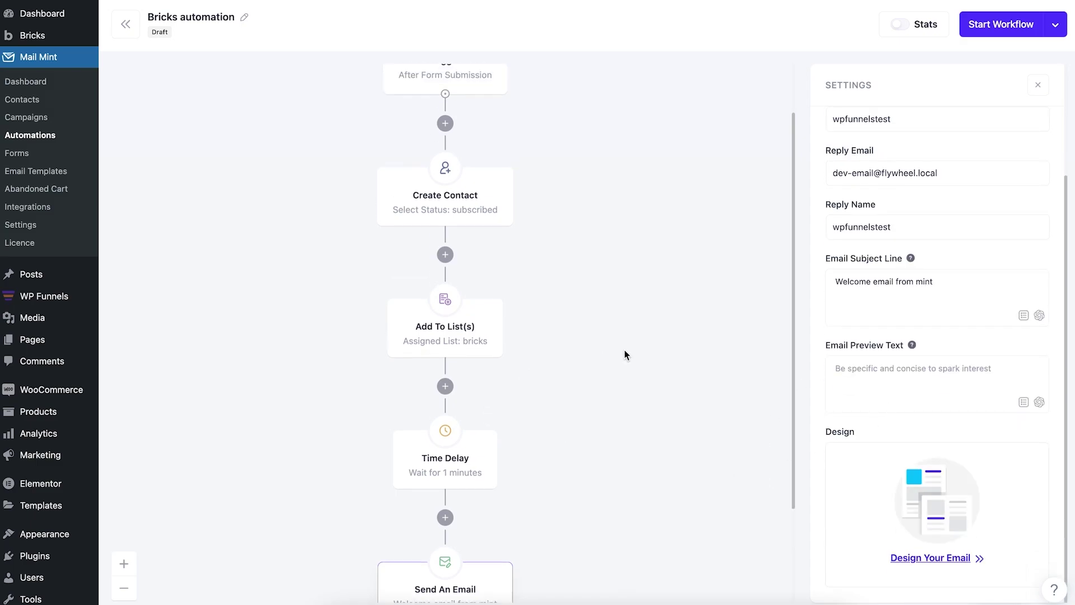
{"action": "scroll", "coordinate": [625, 355], "scroll_direction": "up", "scroll_amount": 2}
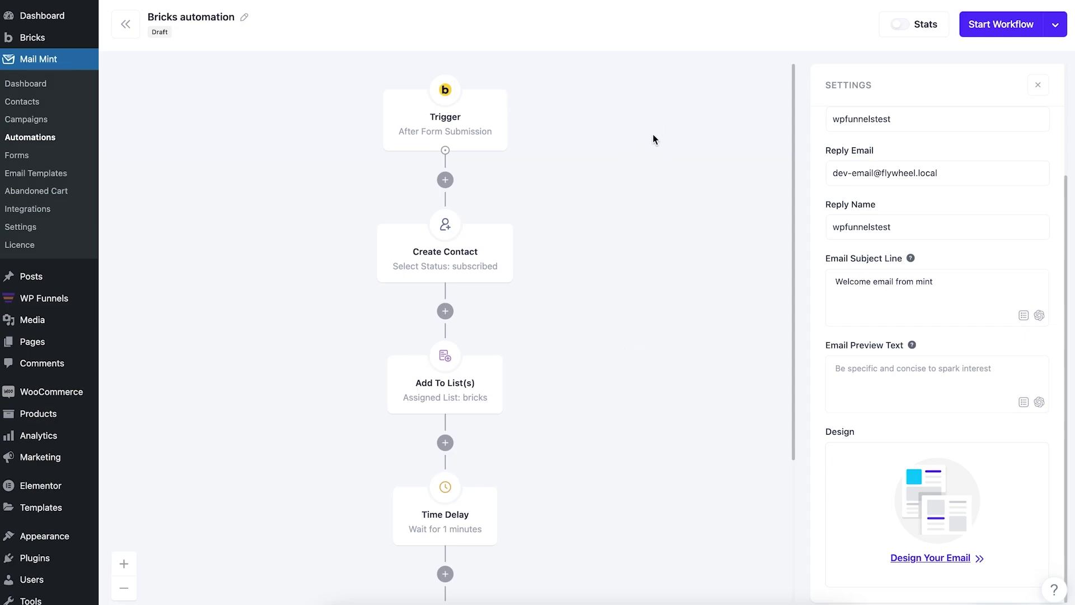
{"action": "left_click", "coordinate": [983, 35]}
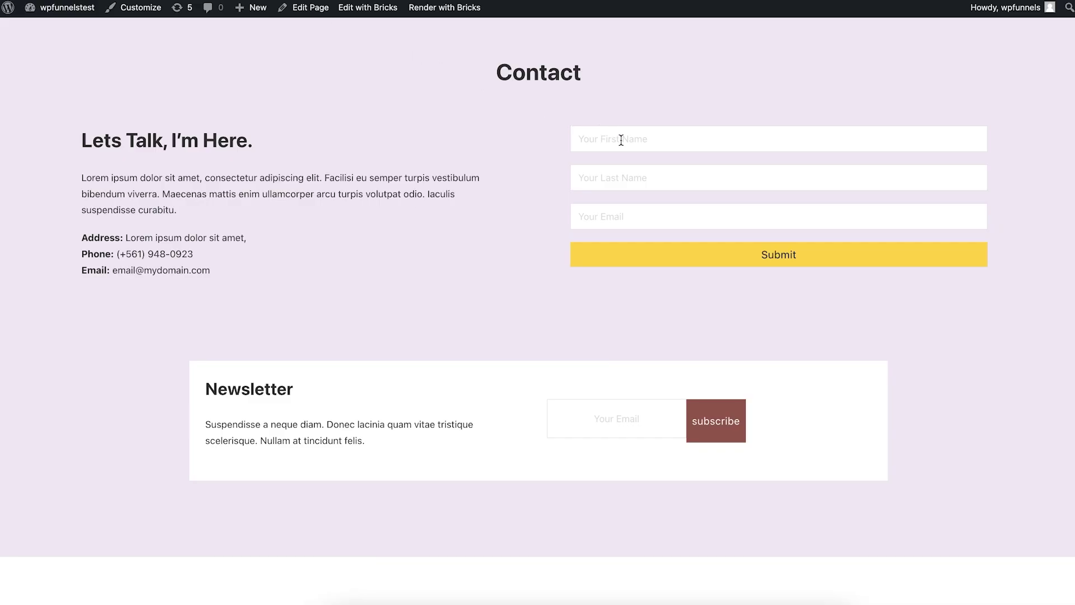
Fill the Contact form with a test first name, last name and e-mail address, then submit.
{"action": "left_click", "coordinate": [622, 139]}
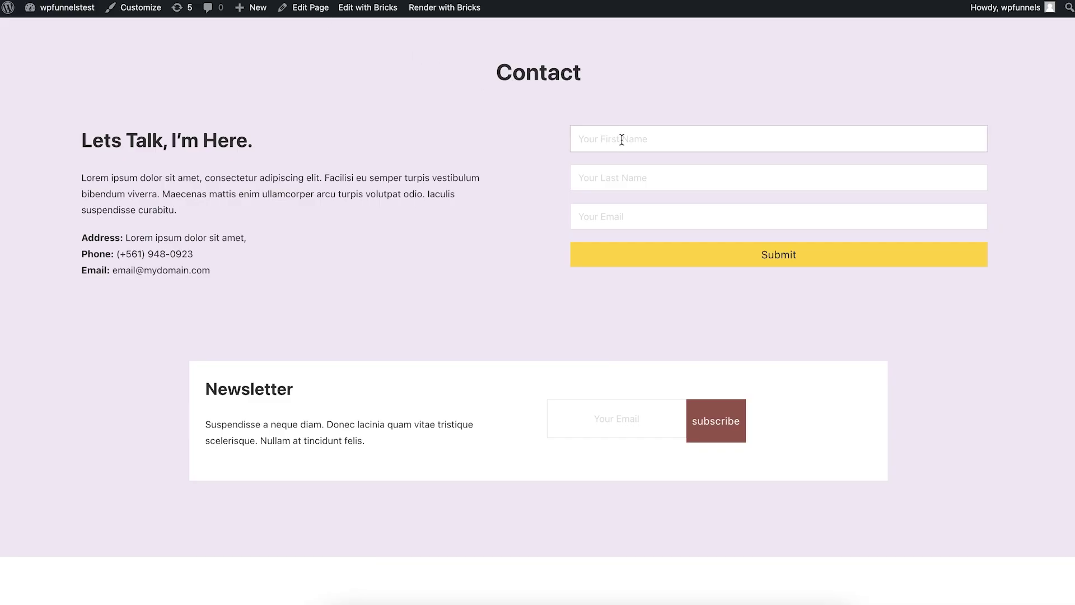
{"action": "type", "text": "C S"}
{"action": "left_click", "coordinate": [609, 177]}
{"action": "type", "text": "Sultan"}
{"action": "key", "text": "Tab"}
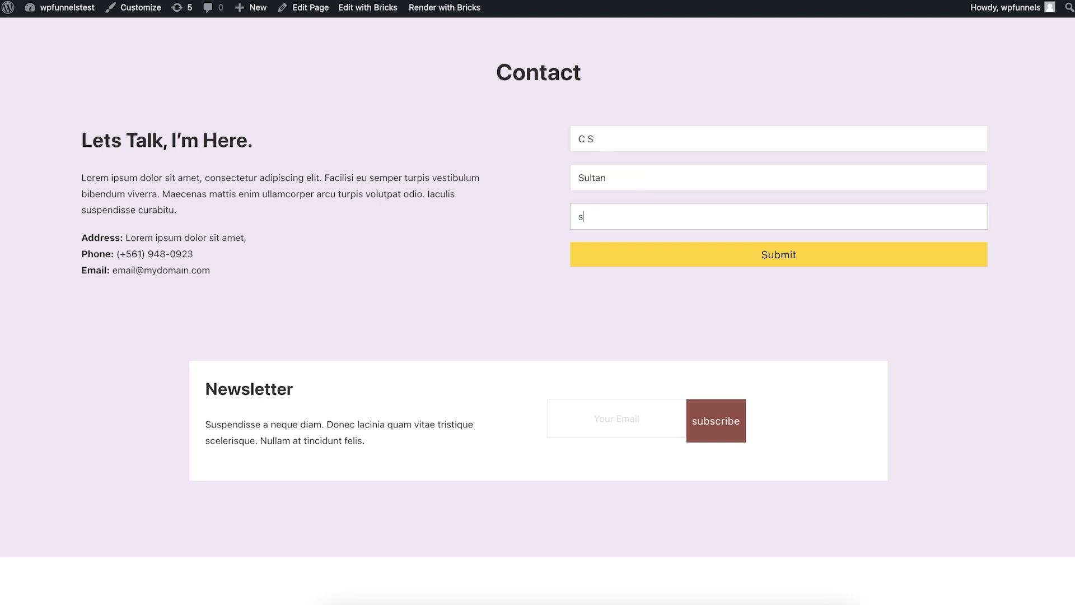
{"action": "left_click", "coordinate": [724, 264]}
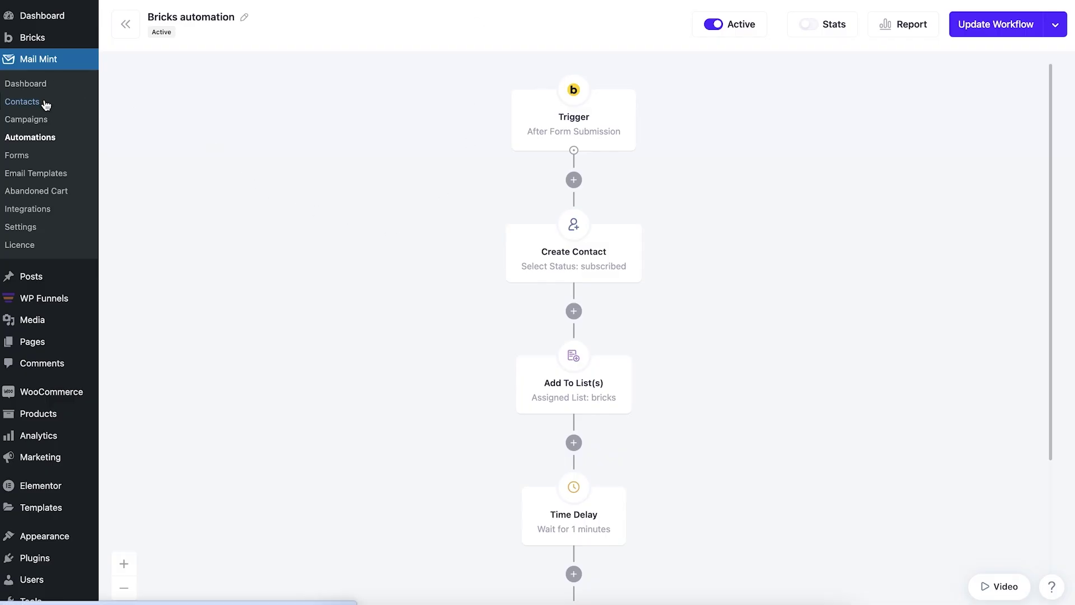
Check that the Contacts list shows the new subscriber on the bricks list, then go to Automations.
{"action": "left_click", "coordinate": [22, 102]}
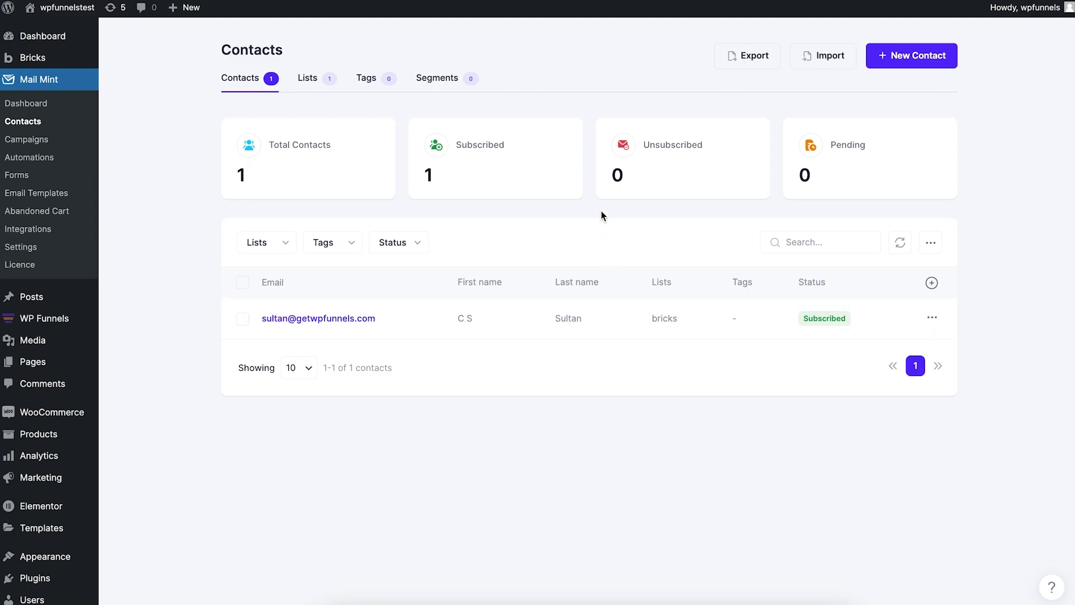
{"action": "left_click", "coordinate": [48, 164]}
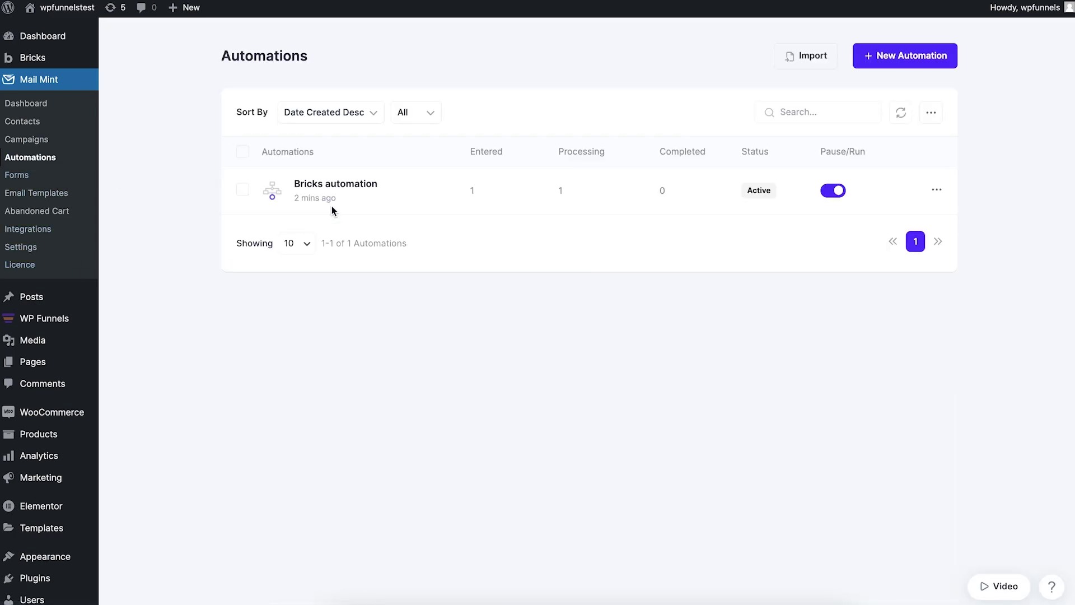
View Bricks automation stats: 1 contact from trigger through delay, 0 at the email step.
{"action": "left_click", "coordinate": [345, 191]}
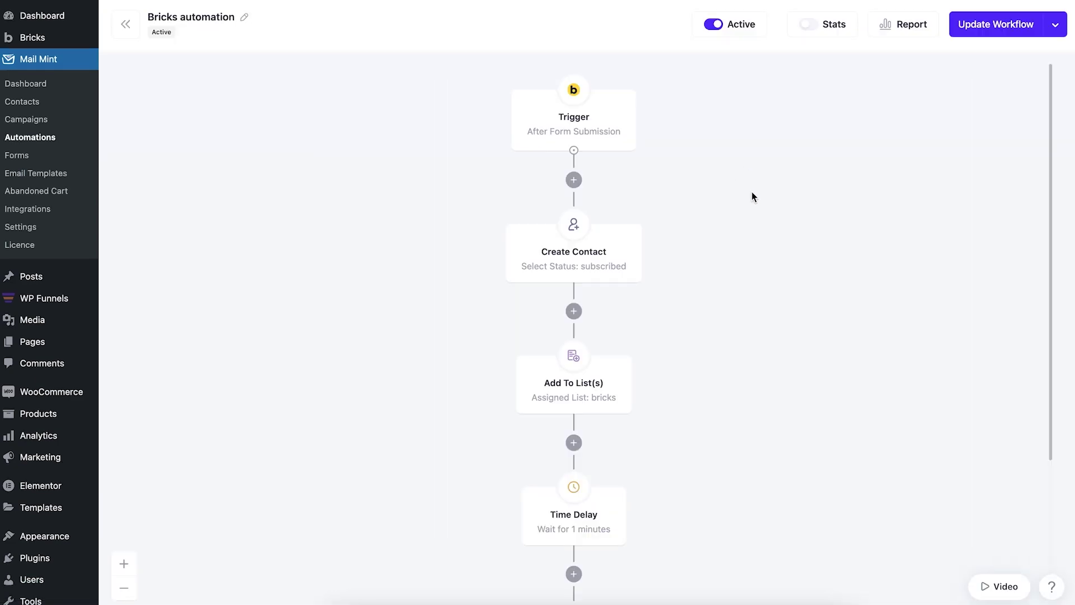
{"action": "left_click", "coordinate": [808, 24]}
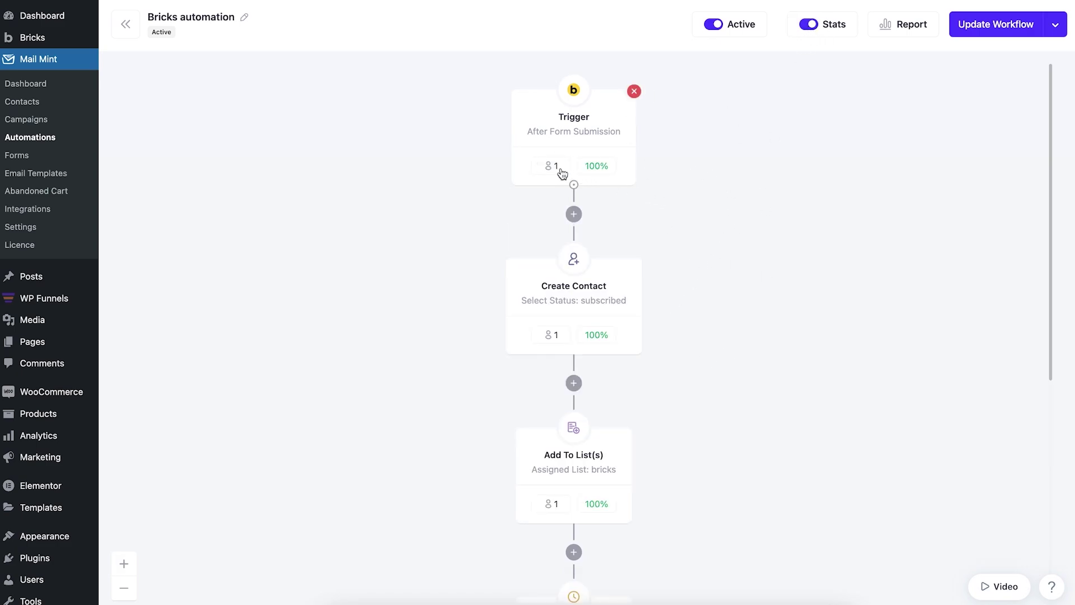
{"action": "scroll", "coordinate": [578, 327], "scroll_direction": "down", "scroll_amount": 3}
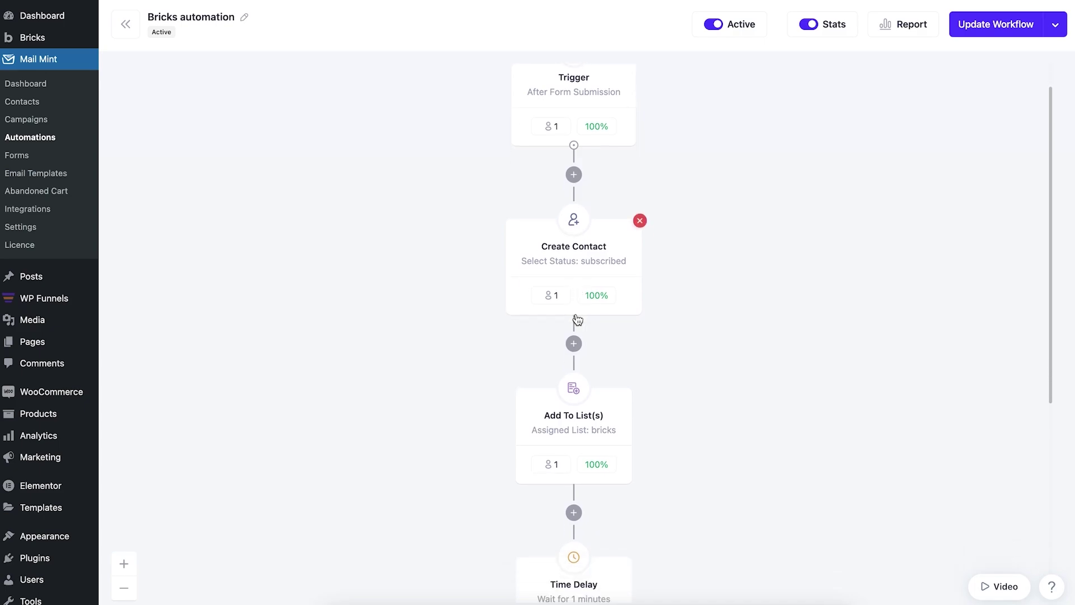
{"action": "scroll", "coordinate": [609, 389], "scroll_direction": "down", "scroll_amount": 5}
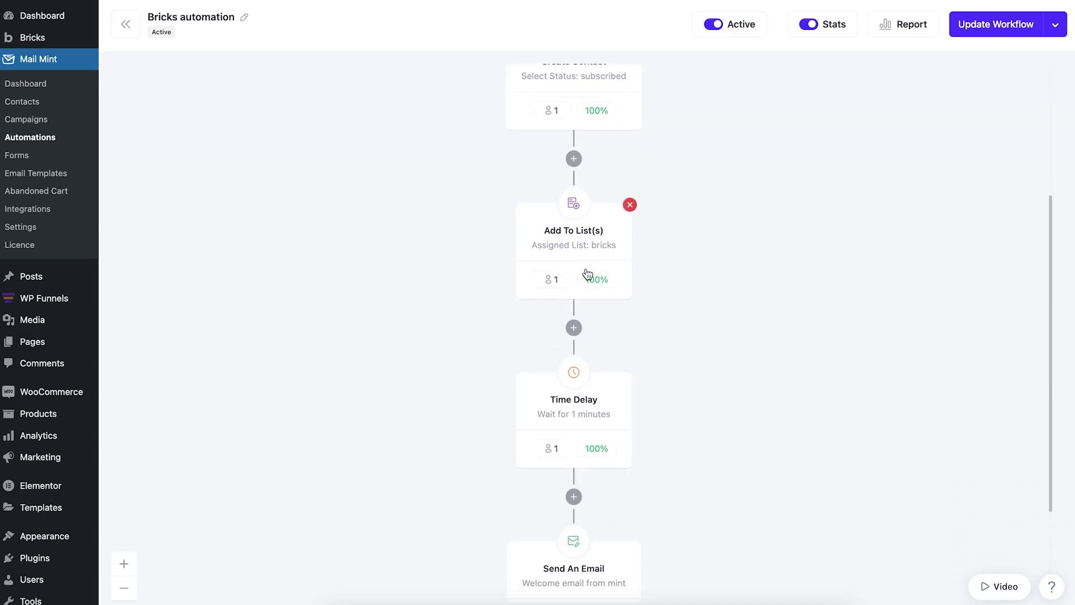
{"action": "scroll", "coordinate": [589, 276], "scroll_direction": "down", "scroll_amount": 3}
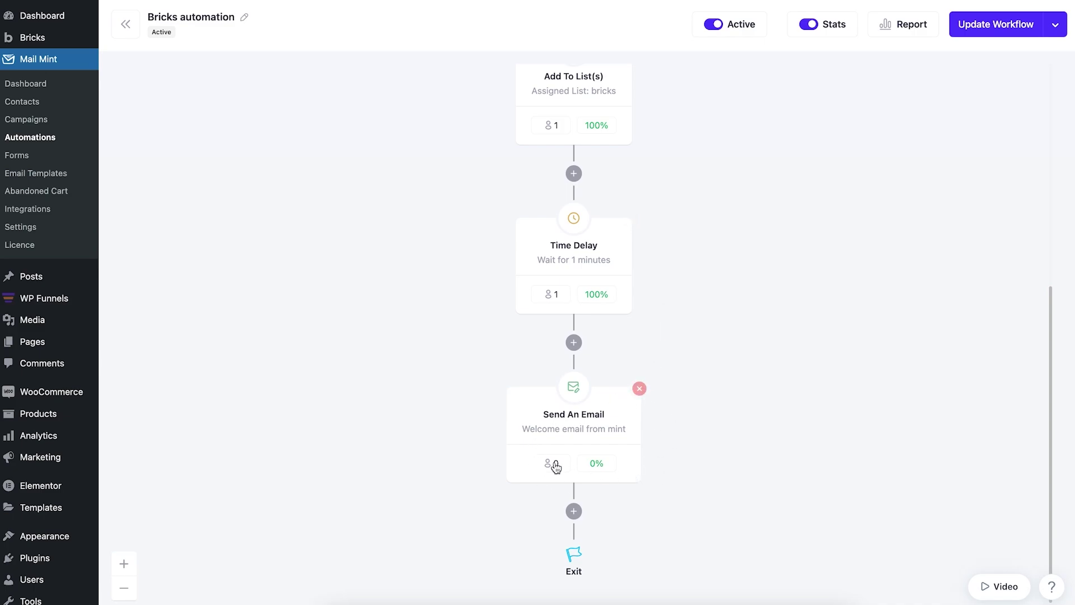
{"action": "scroll", "coordinate": [670, 426], "scroll_direction": "up", "scroll_amount": 5}
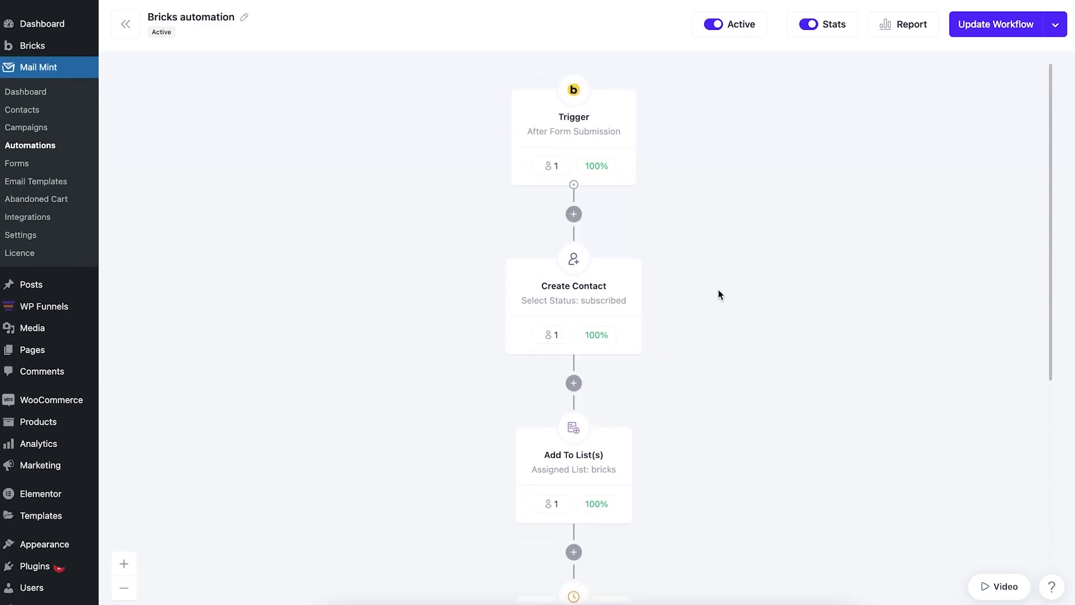